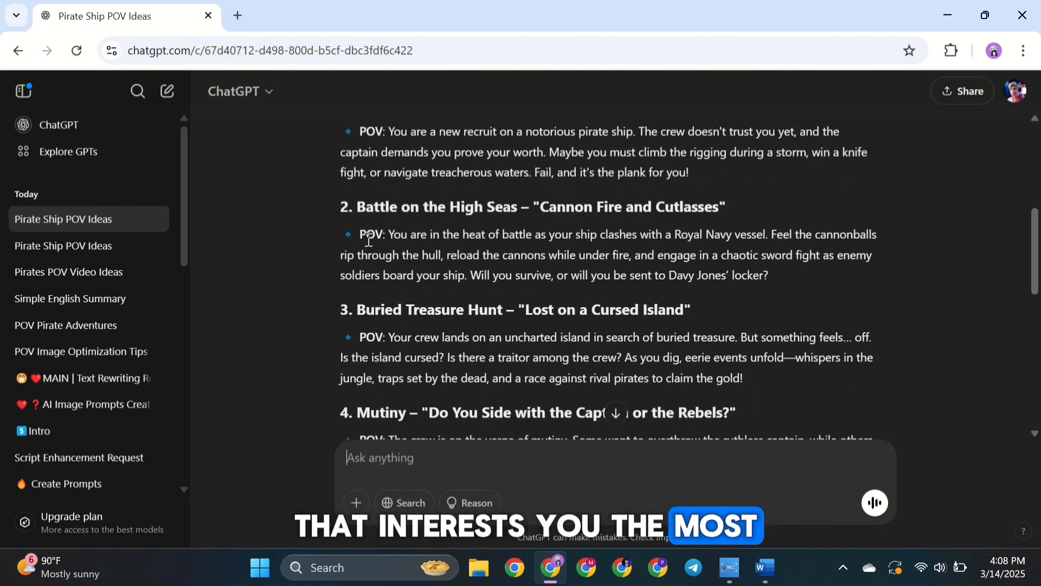
Step: Copy idea 7, "Shipwrecked – Surviving on a Deserted Island", with its POV description into the message box, followed by a blank line
scroll(369, 241, down, 10)
drag(340, 232, 864, 307)
click(370, 468)
text(7. Shipwrecked – "Surviving on a Deserted Island" 🔹 POV: After a devastating storm, you and a few surviving crew members wash ashore on an unknown island. With limited supplies, you must hunt for food, build shelter, and evade whatever lurks in the dense jungle. But when you find an abandoned pirate fort, you realize you may not be alone…)
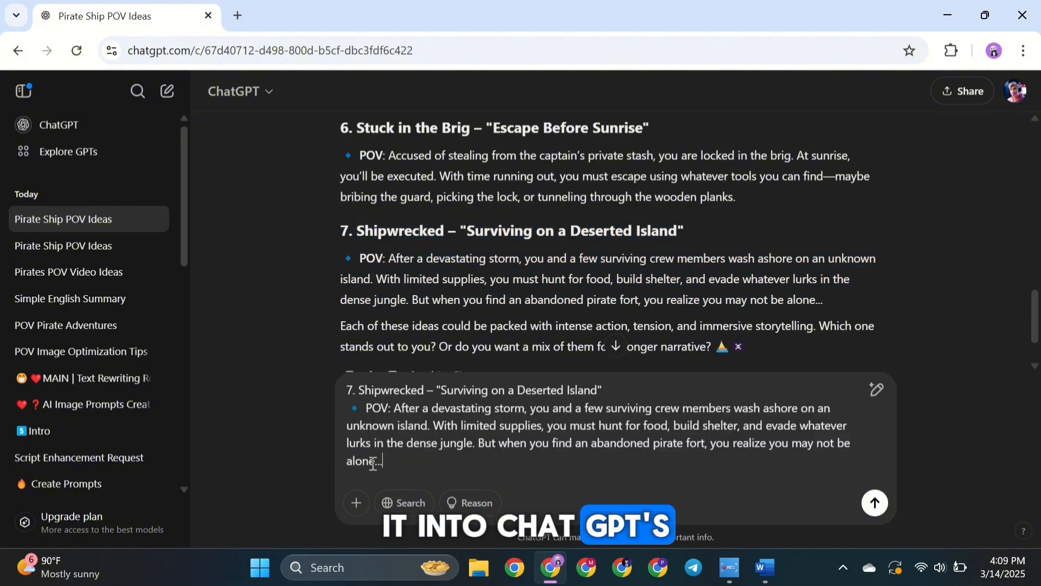
key(shift+Return)
key(shift+Return)
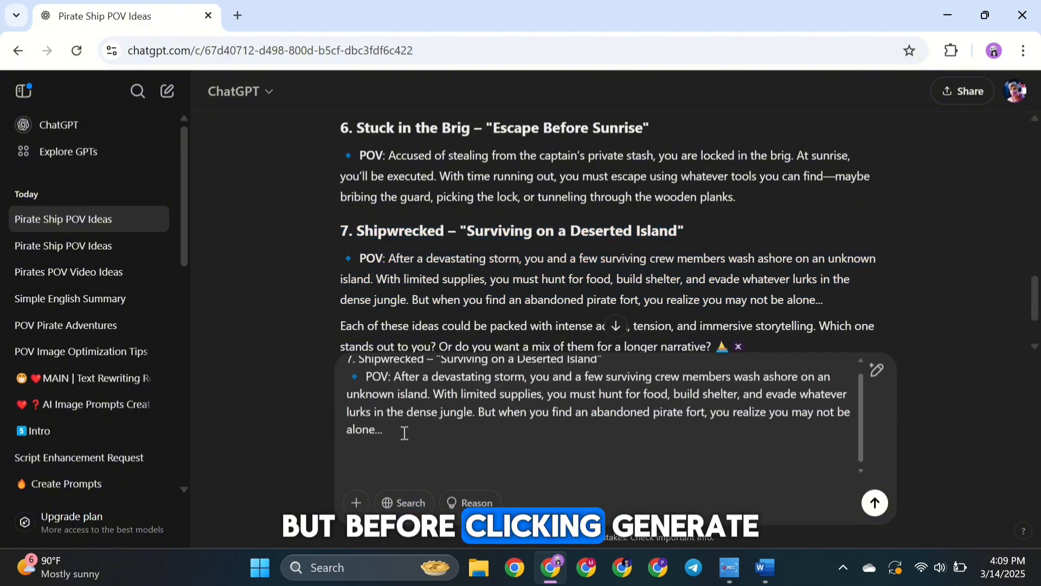
Step: Append the POV Video Scenario prompt from Prompt 1.docx in Word to the ChatGPT message and send it
click(764, 567)
scroll(470, 386, down, 8)
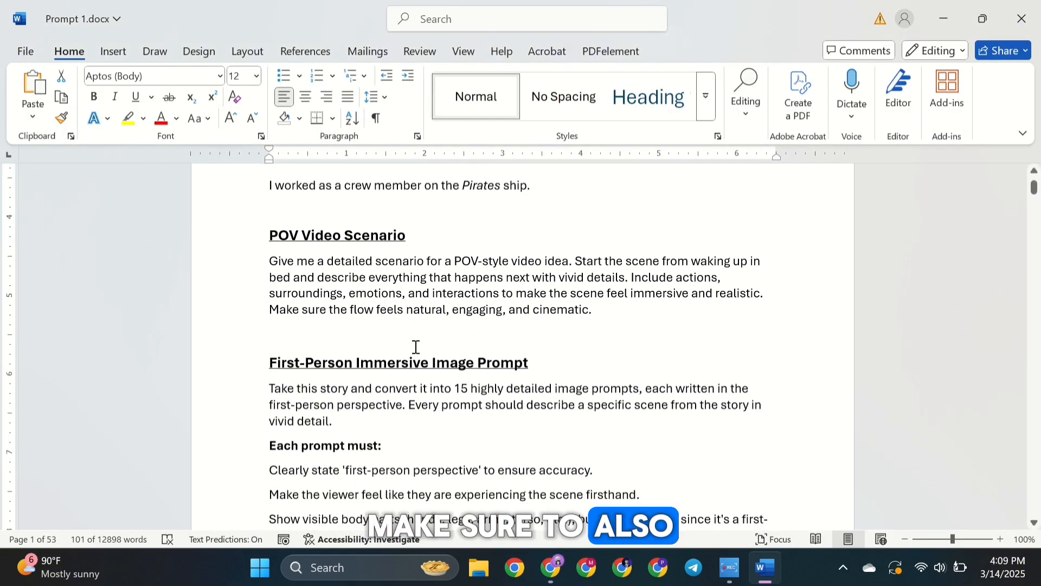
drag(269, 262, 593, 310)
key(ctrl+c)
click(550, 567)
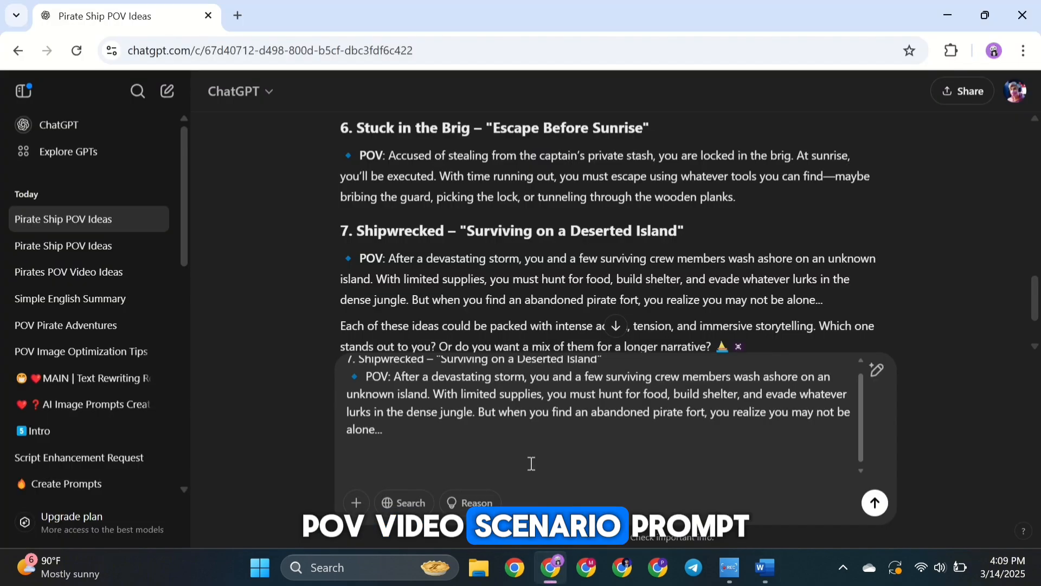
key(ctrl+v)
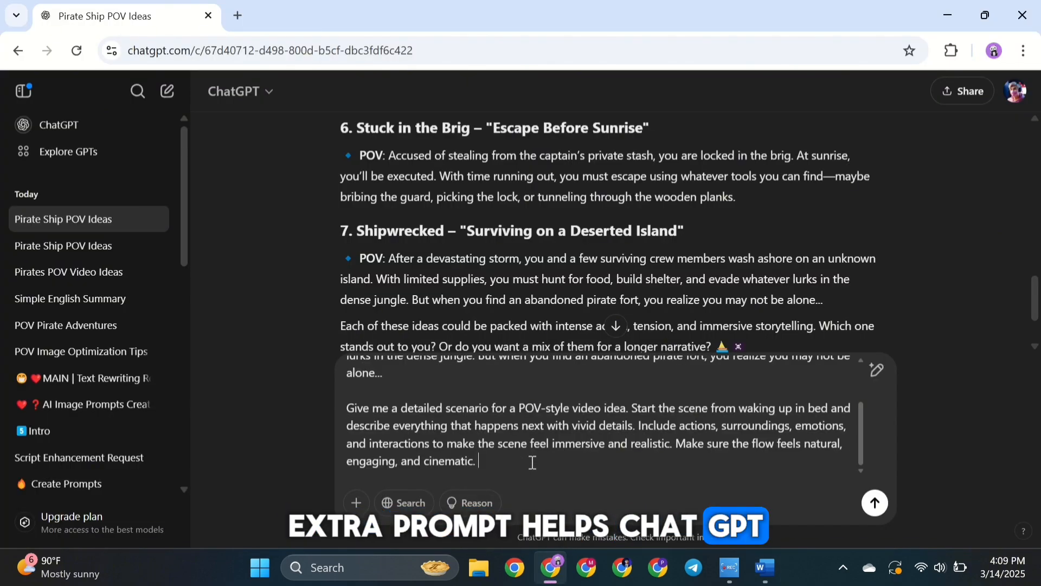
click(875, 502)
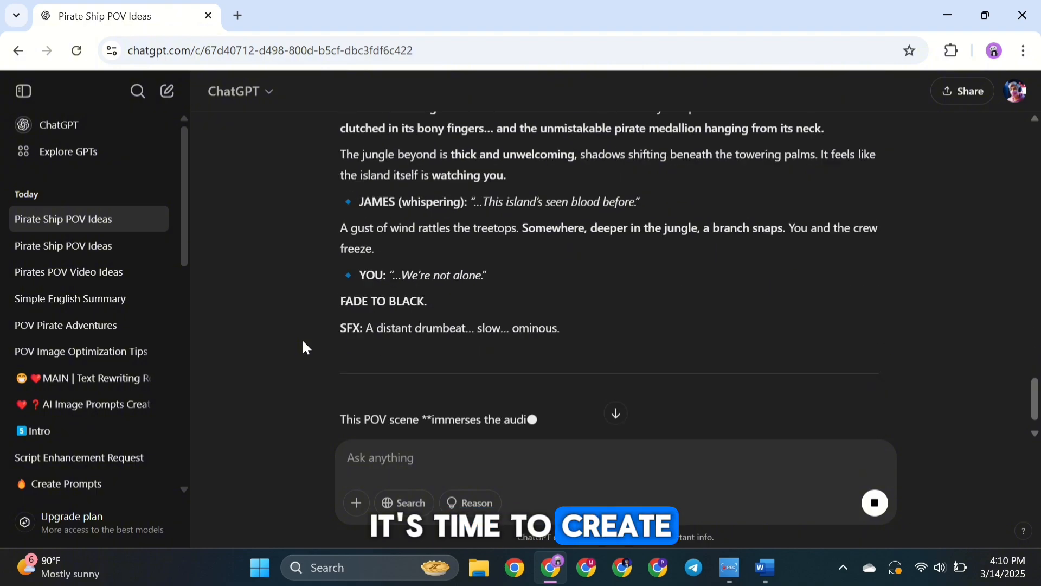
Step: Copy the full First-Person Immersive Image Prompt text from Prompt 1.docx in Word into the ChatGPT message box
scroll(303, 342, up, 12)
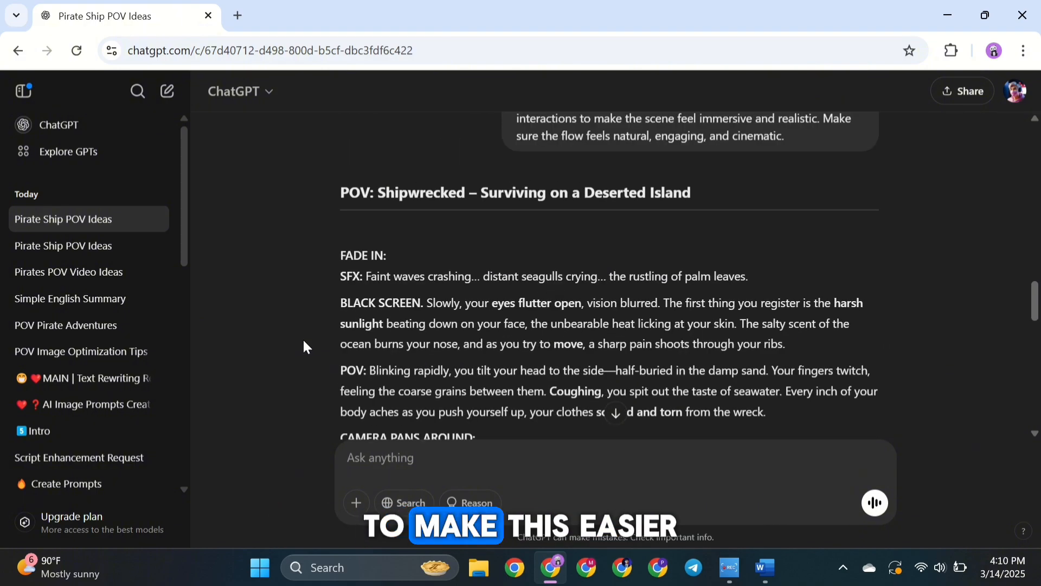
click(762, 567)
scroll(426, 369, down, 2)
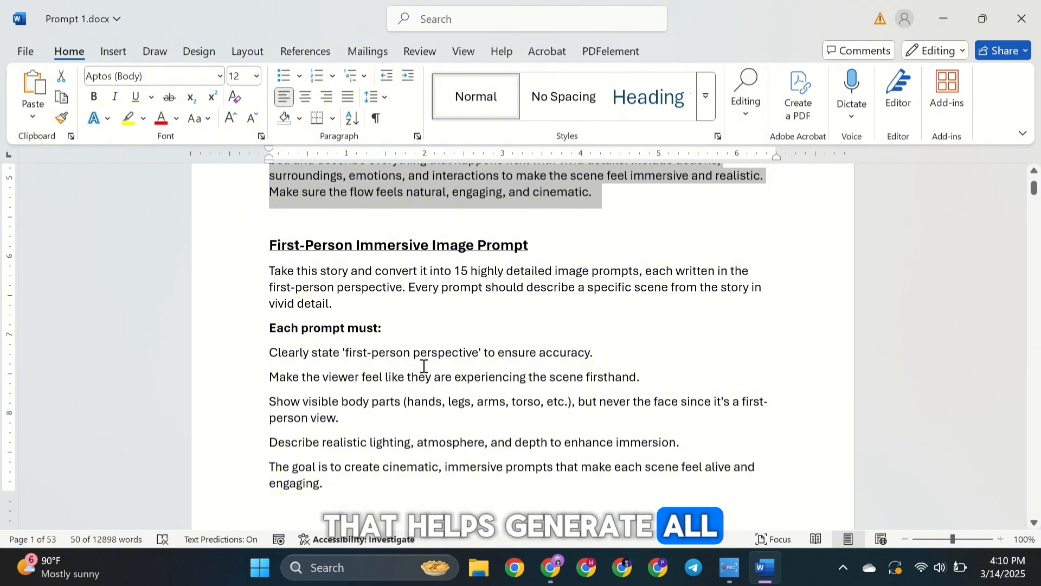
drag(272, 271, 368, 481)
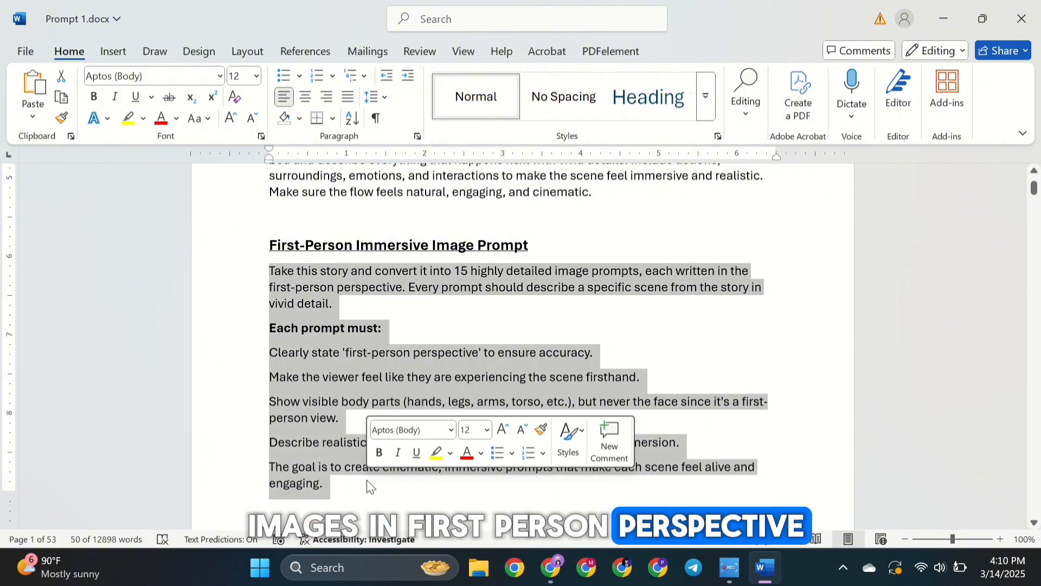
click(551, 568)
key(ctrl+v)
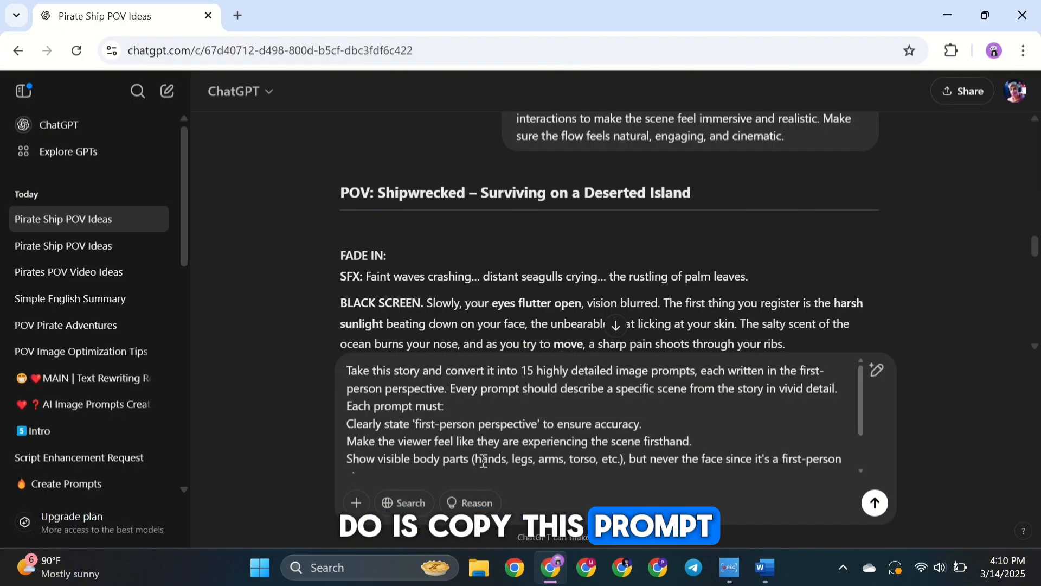
Step: Specify 15 as the number of image prompts in the pasted request and send it
scroll(446, 421, down, 3)
scroll(446, 421, up, 3)
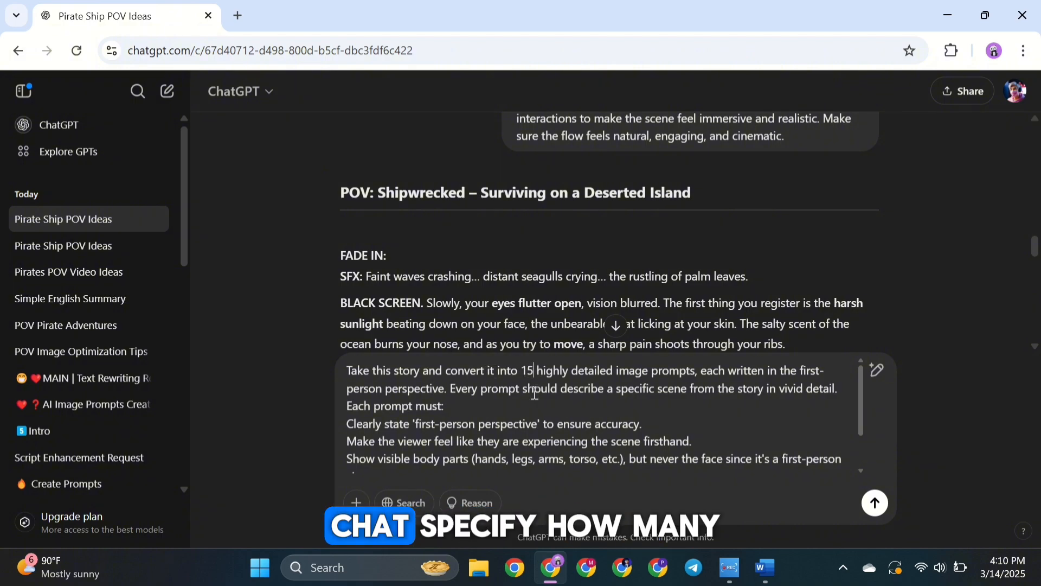
key(BackSpace)
key(BackSpace)
text(15)
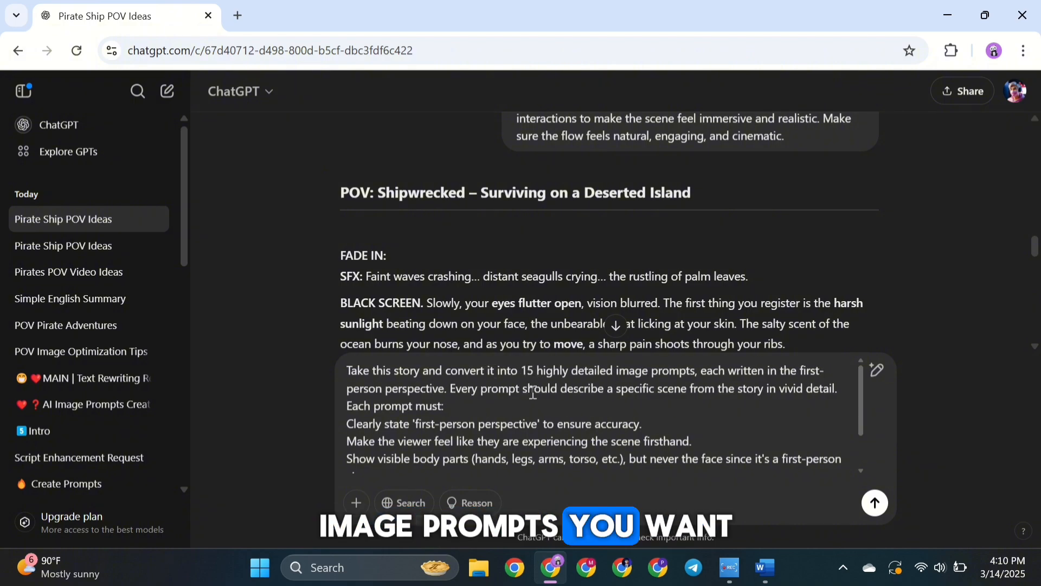
scroll(506, 406, down, 3)
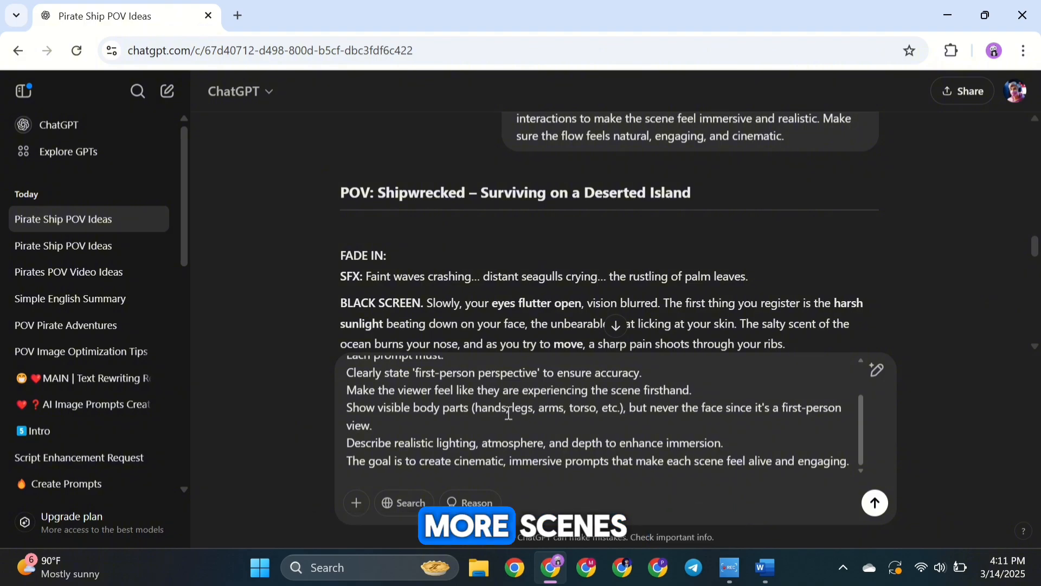
click(874, 503)
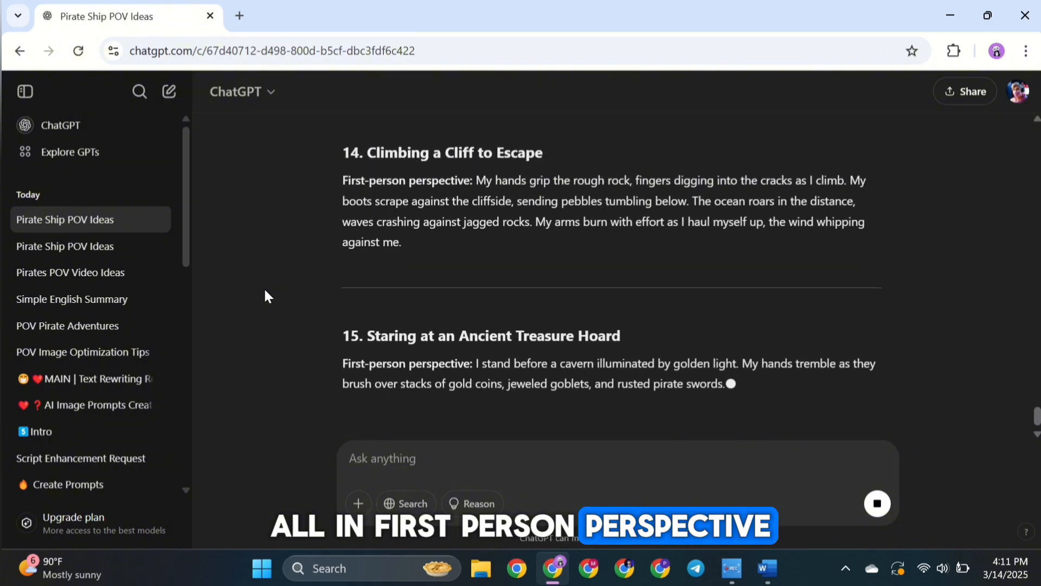
Step: Review the generated first-person image prompts from the last one back to the first
scroll(251, 285, up, 15)
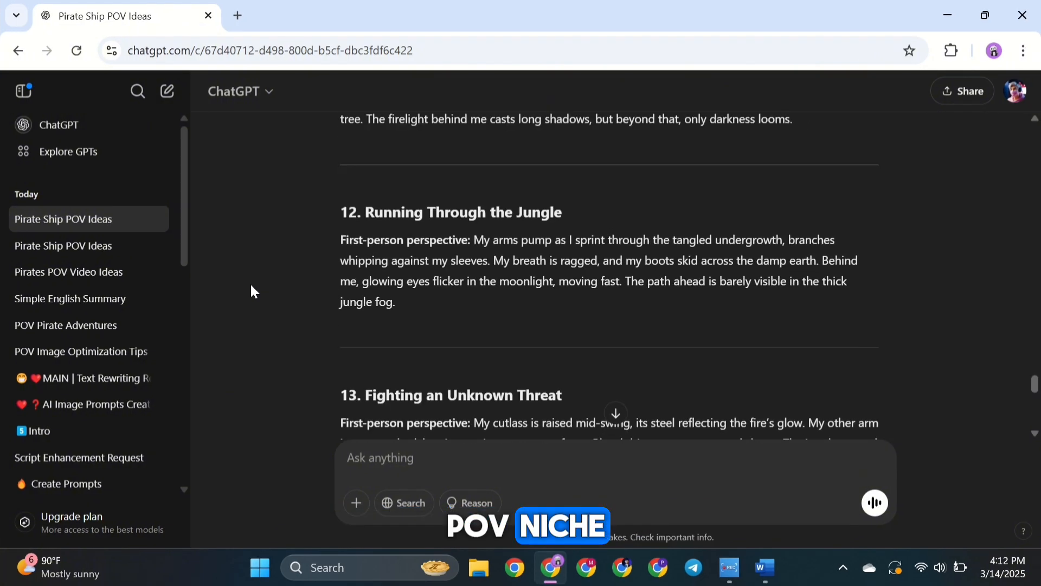
scroll(252, 288, up, 20)
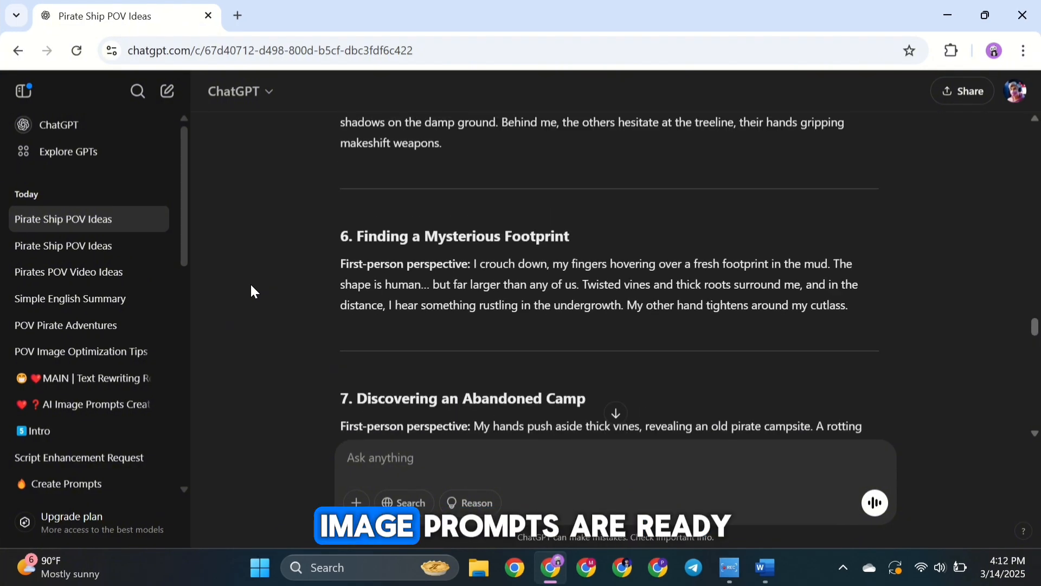
scroll(251, 286, up, 12)
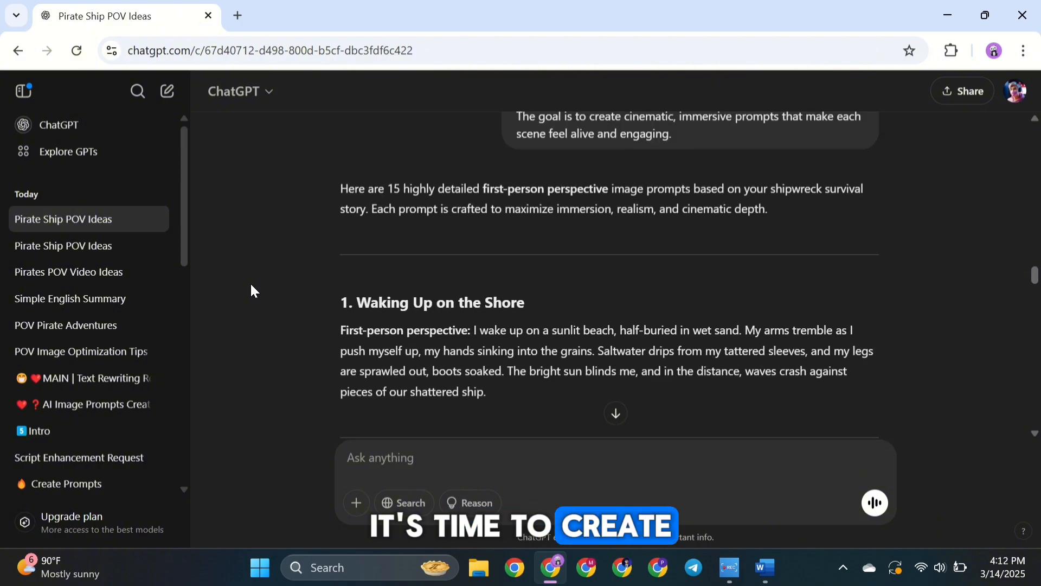
scroll(251, 286, down, 1)
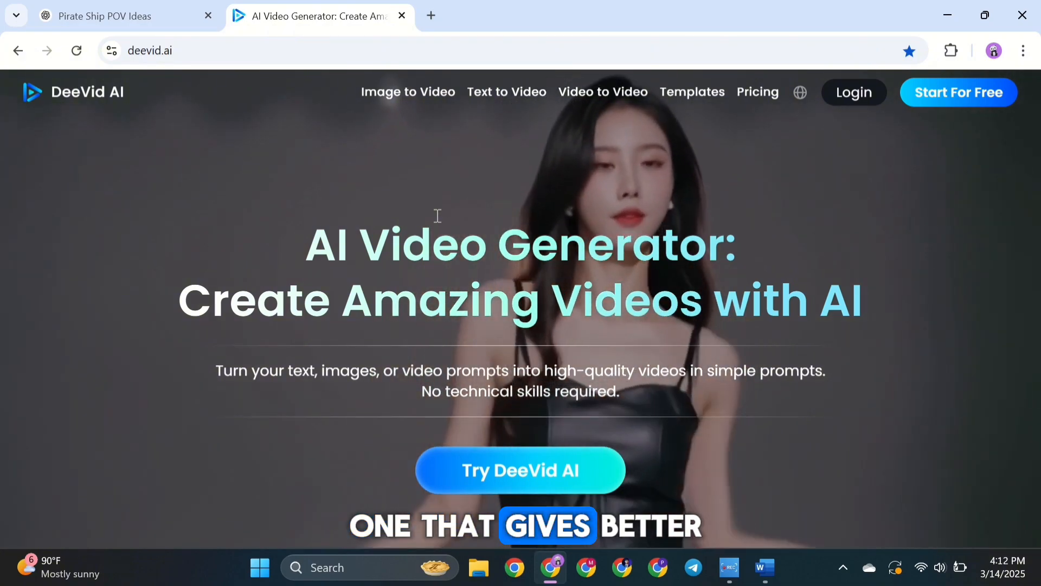
Step: Examine the DeeVid AI homepage and browse the sample videos in its Text to Video AI section
scroll(437, 215, down, 8)
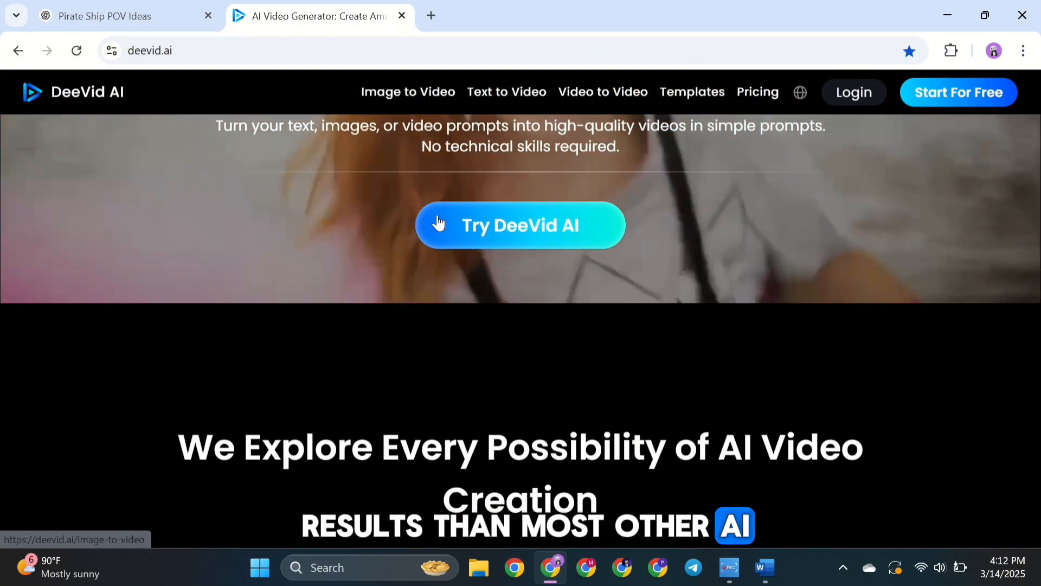
scroll(438, 216, down, 10)
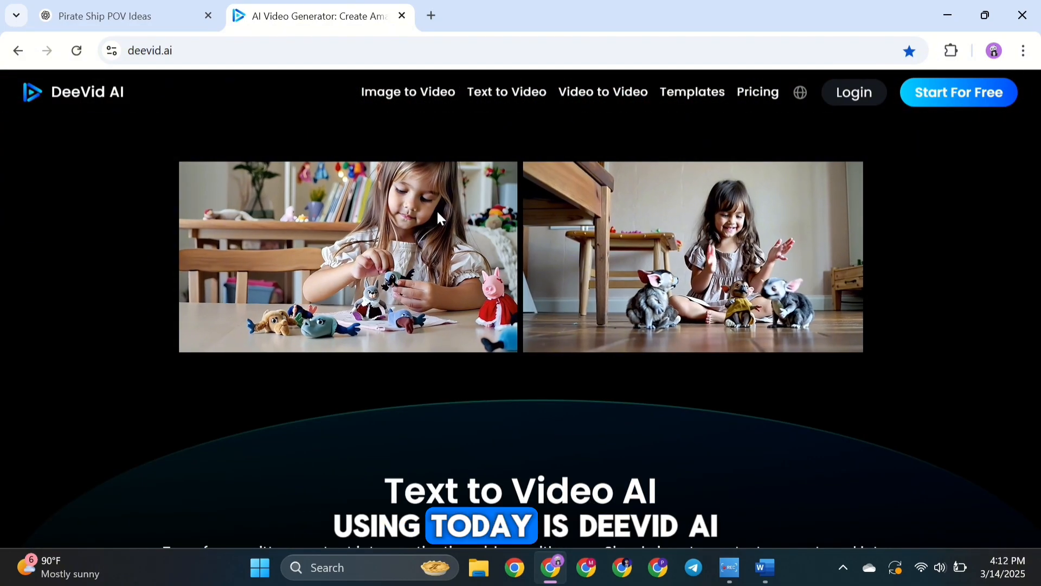
scroll(437, 212, down, 6)
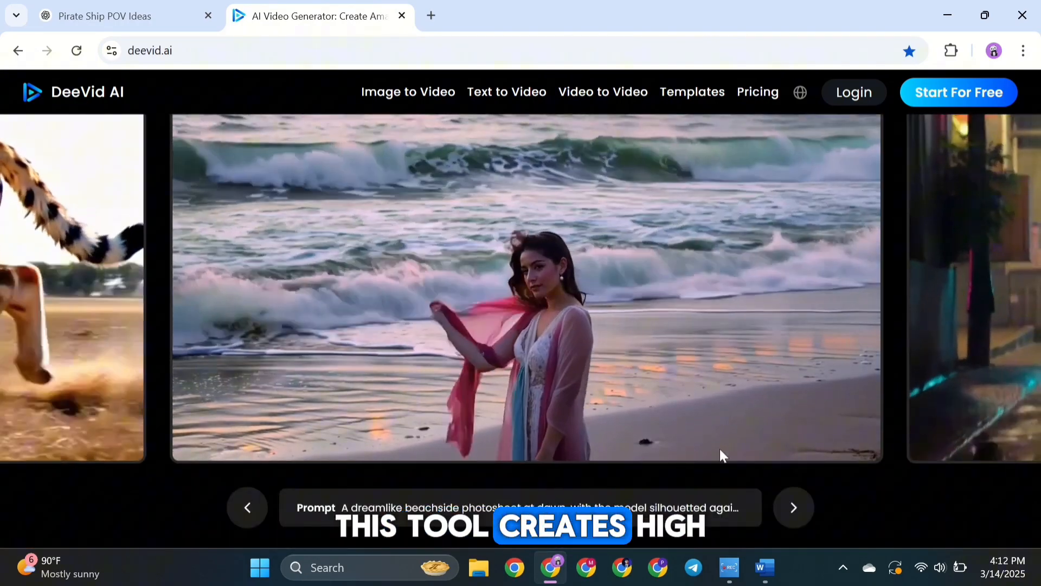
click(804, 515)
click(806, 516)
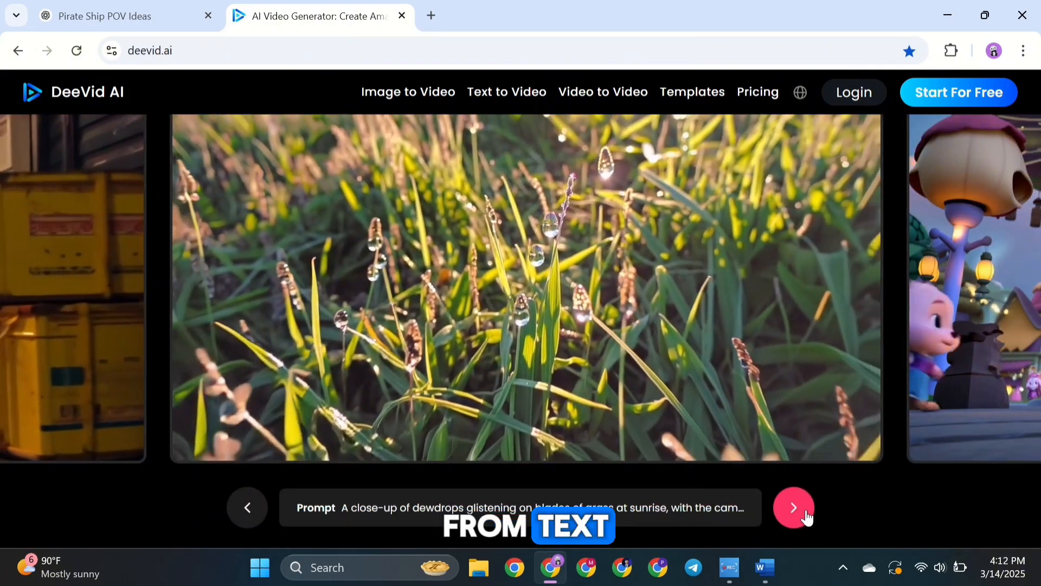
click(804, 515)
click(802, 512)
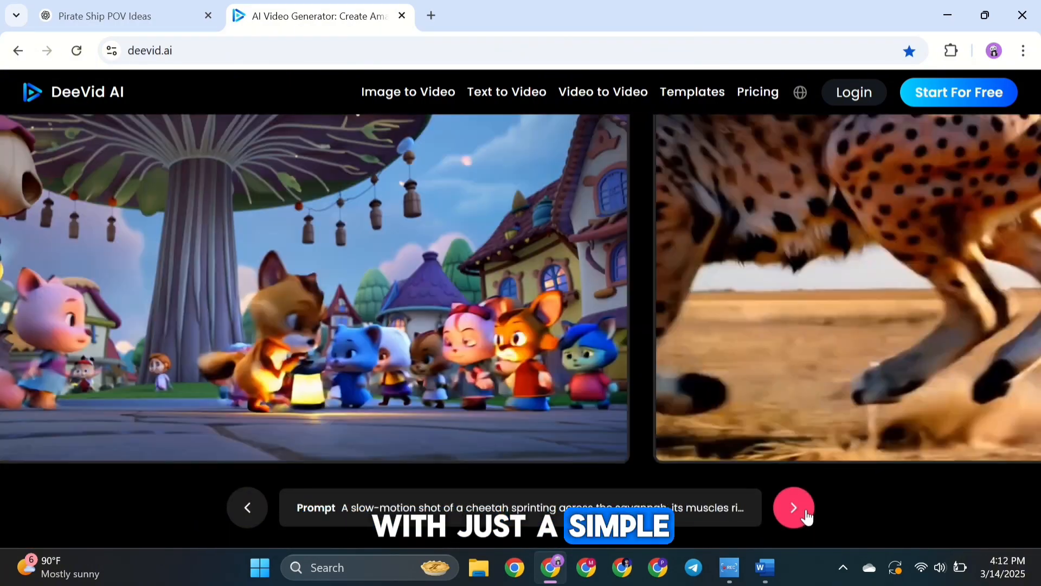
scroll(759, 445, up, 2)
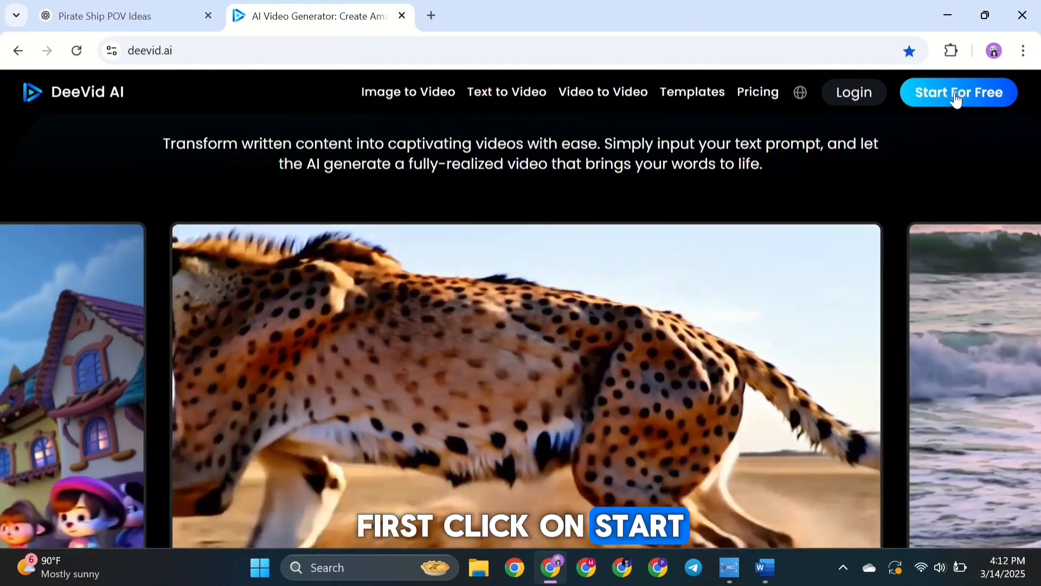
Step: Log in to DeeVid AI with a Google account and open the AI Image generator
click(955, 92)
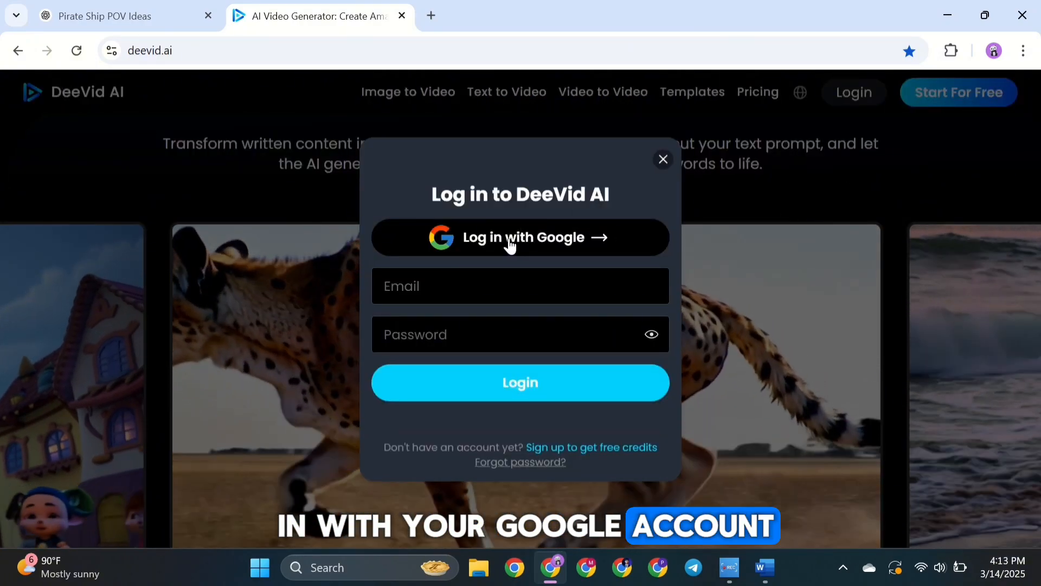
click(511, 238)
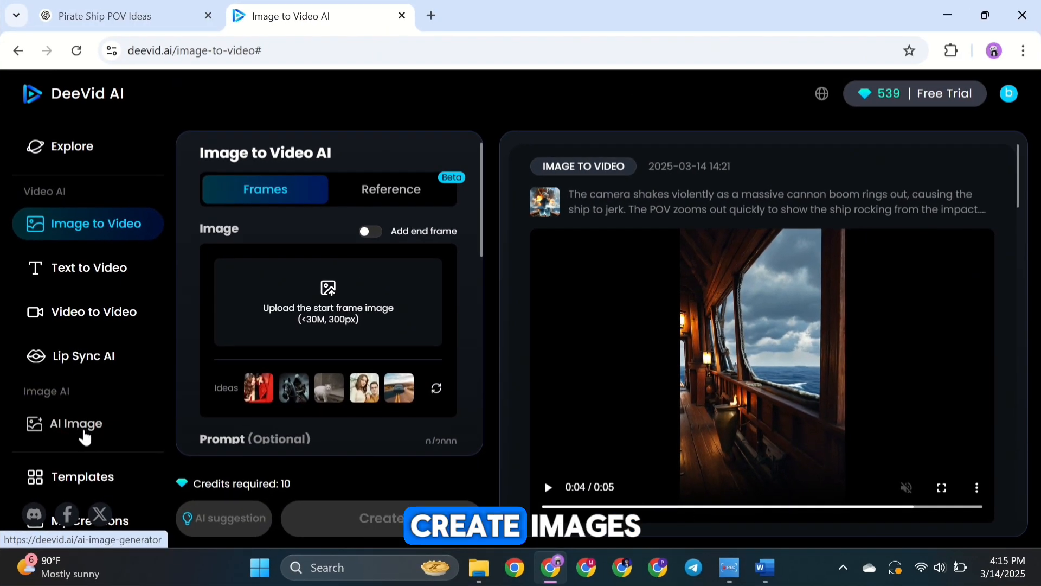
click(84, 436)
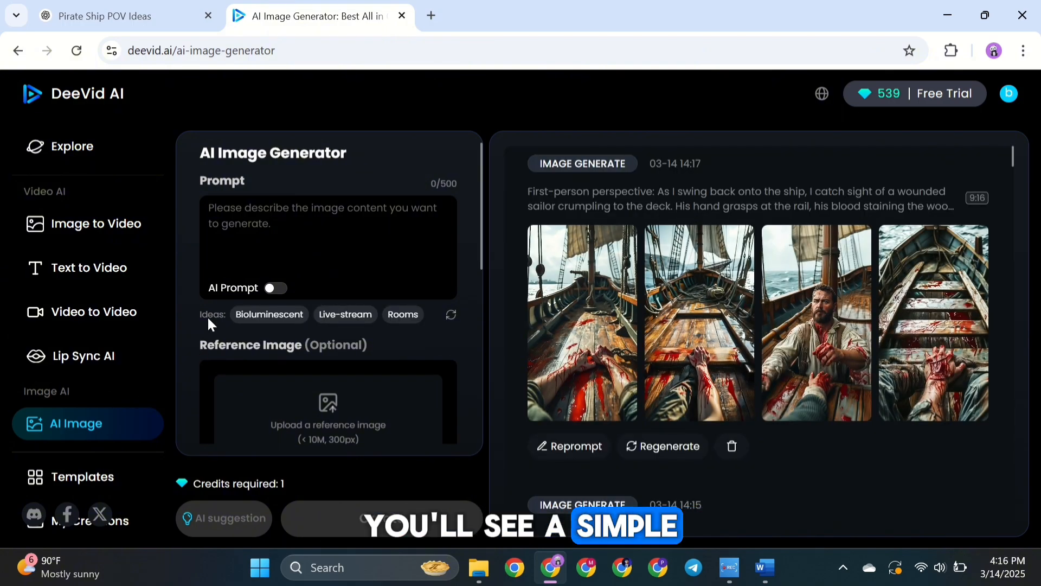
Step: Copy the "Waking Up on the Shore" prompt text from ChatGPT into the DeeVid AI image prompt
click(148, 17)
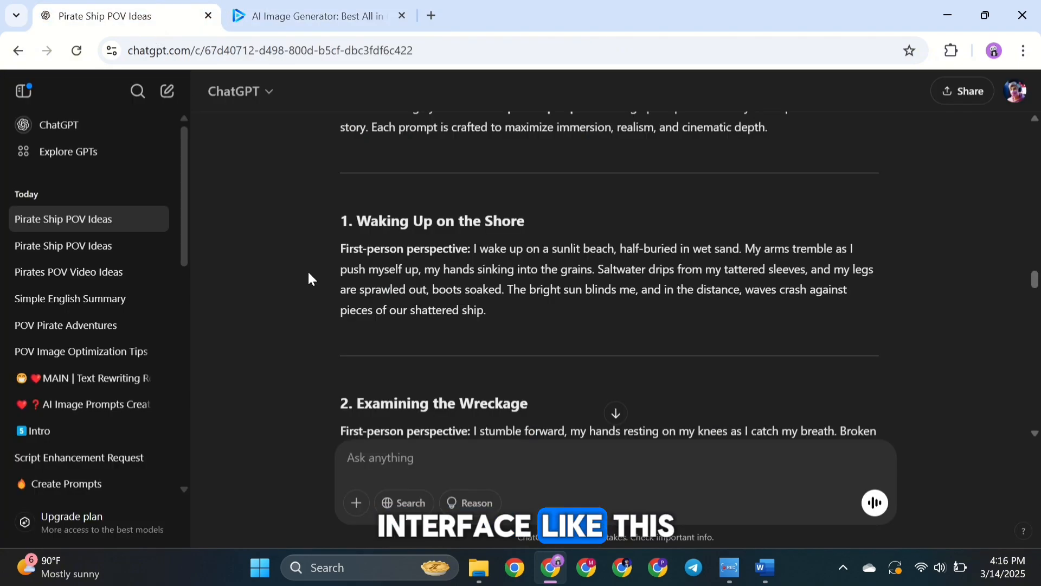
drag(346, 252, 493, 314)
key(ctrl+c)
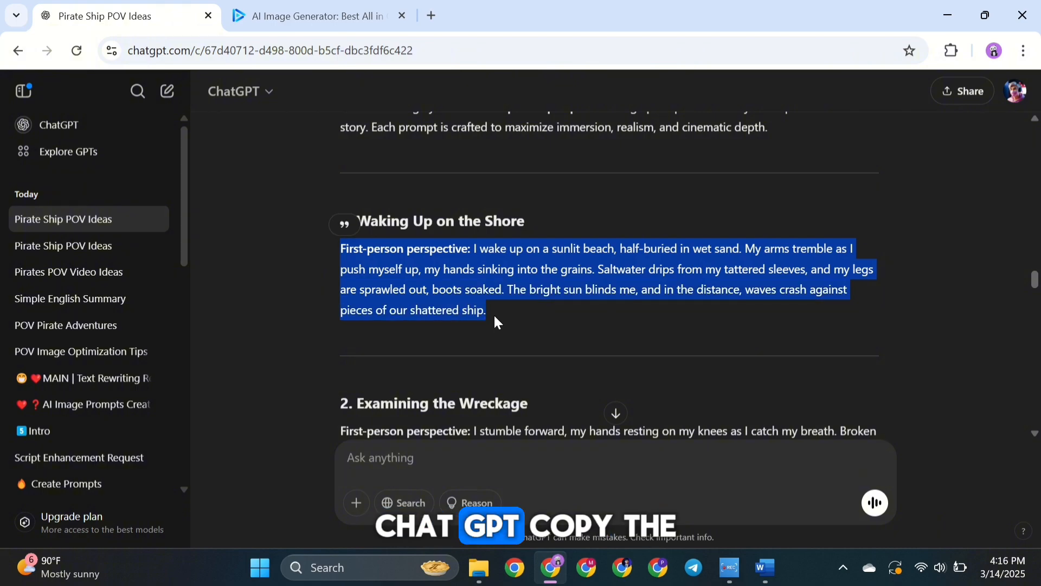
click(310, 16)
key(ctrl+v)
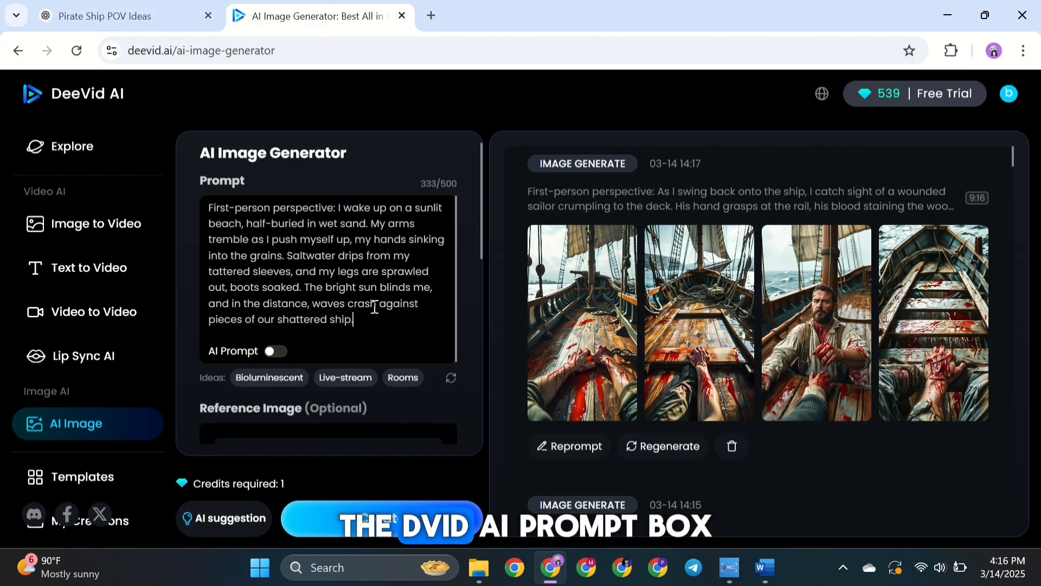
Step: Set the image aspect ratio to 9:16, leave the negative prompt empty and generate the images
scroll(330, 428, down, 5)
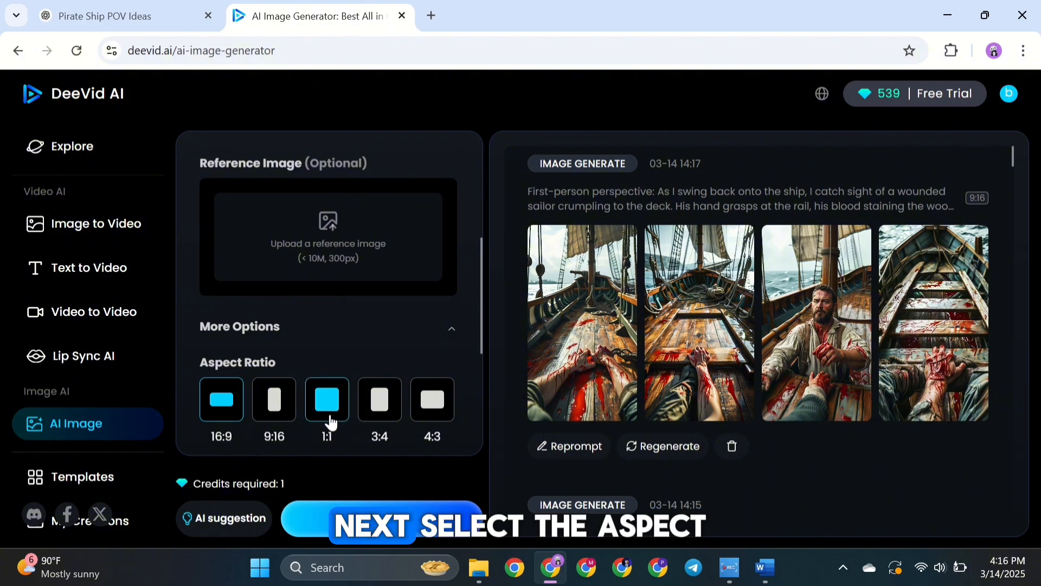
scroll(330, 417, down, 3)
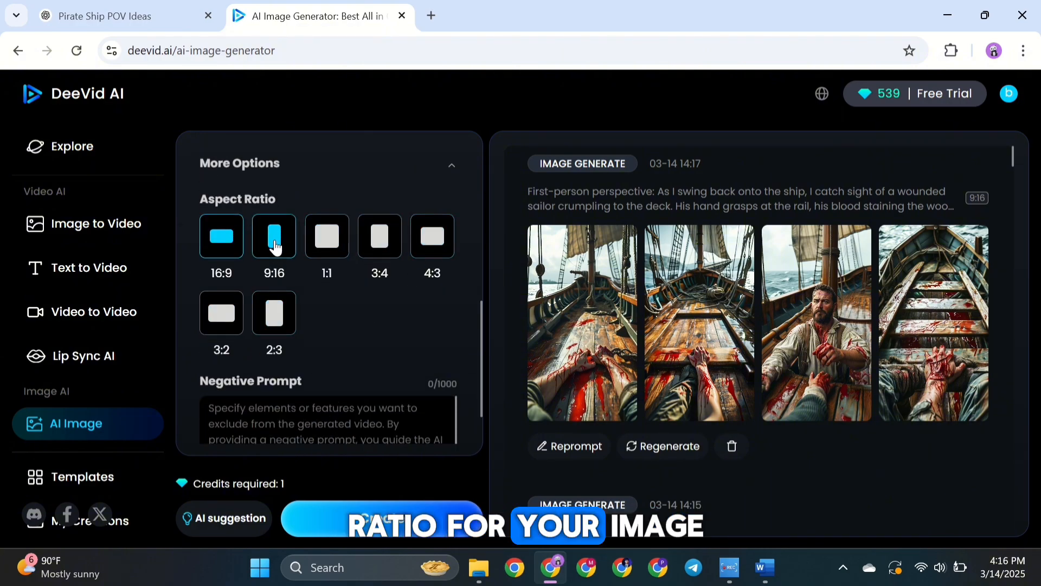
scroll(366, 333, down, 1)
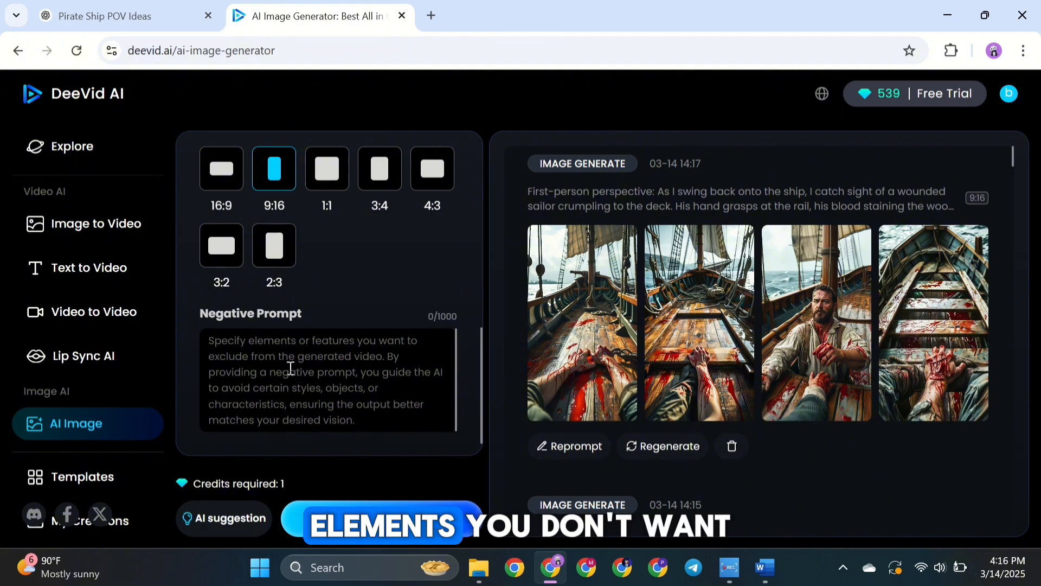
scroll(267, 398, up, 4)
scroll(268, 396, down, 4)
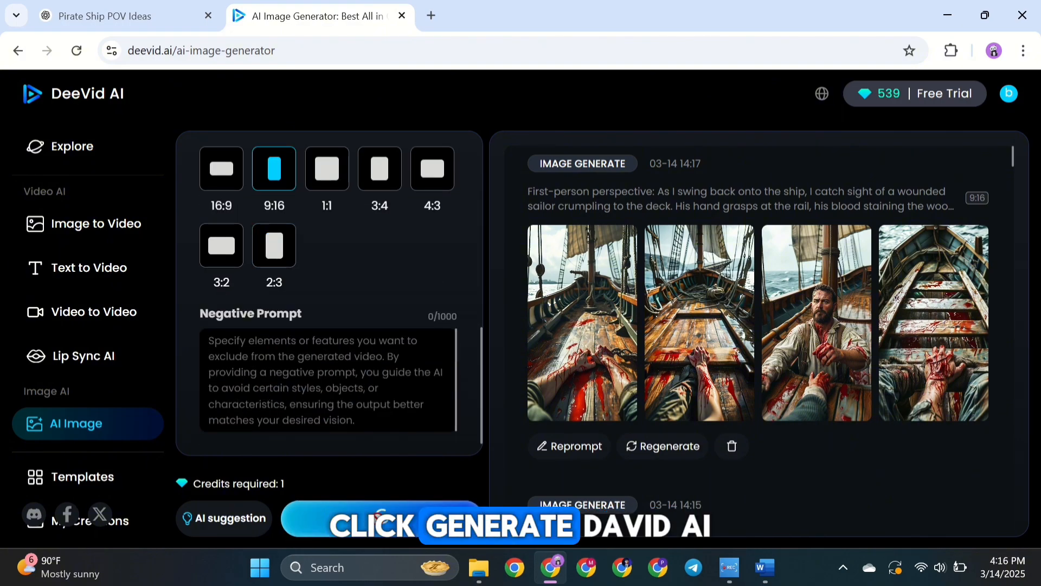
click(380, 520)
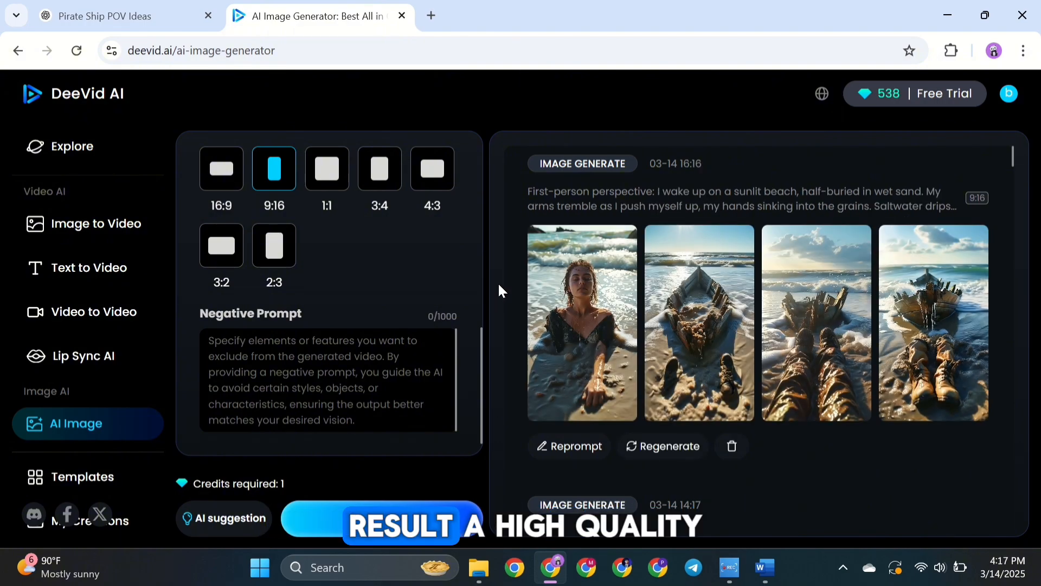
Step: View the third generated shore image and its details enlarged, then close the preview
click(813, 325)
scroll(478, 357, down, 5)
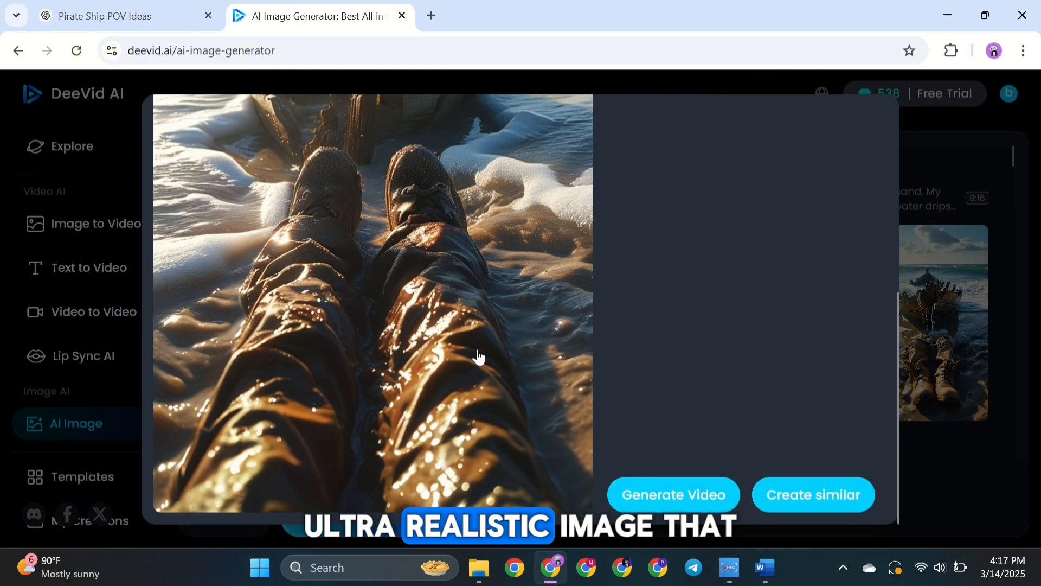
scroll(479, 358, up, 5)
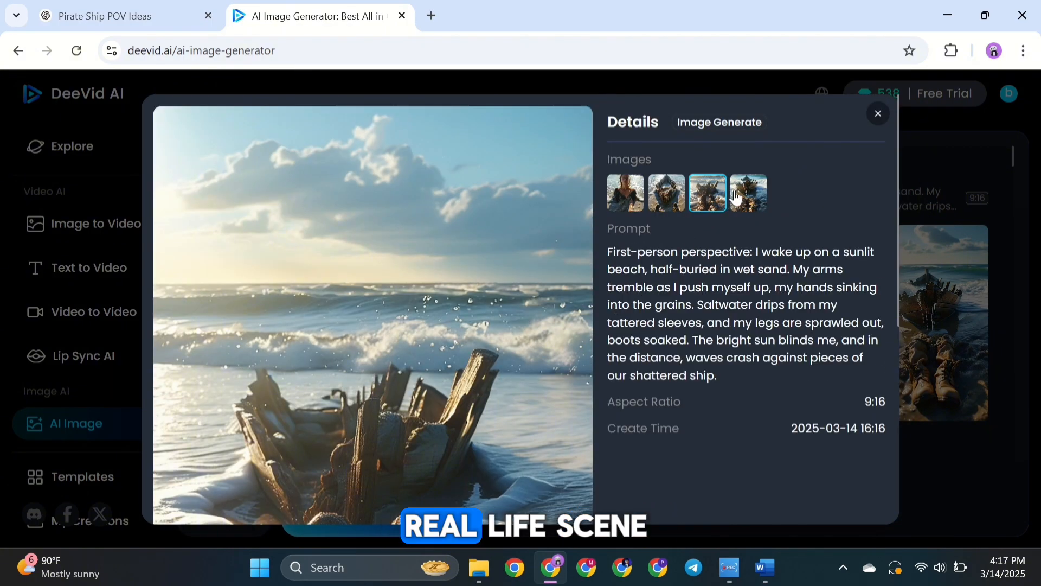
scroll(515, 297, down, 5)
scroll(535, 293, up, 5)
click(876, 115)
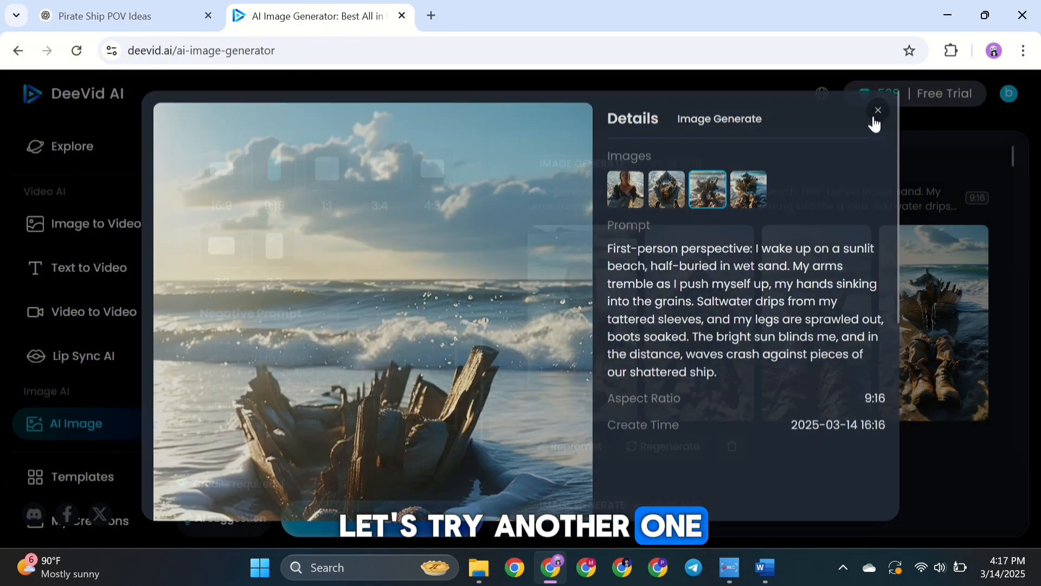
Step: Copy the "Examining the Wreckage" prompt text from ChatGPT and return to DeeVid AI
click(136, 16)
scroll(286, 284, down, 3)
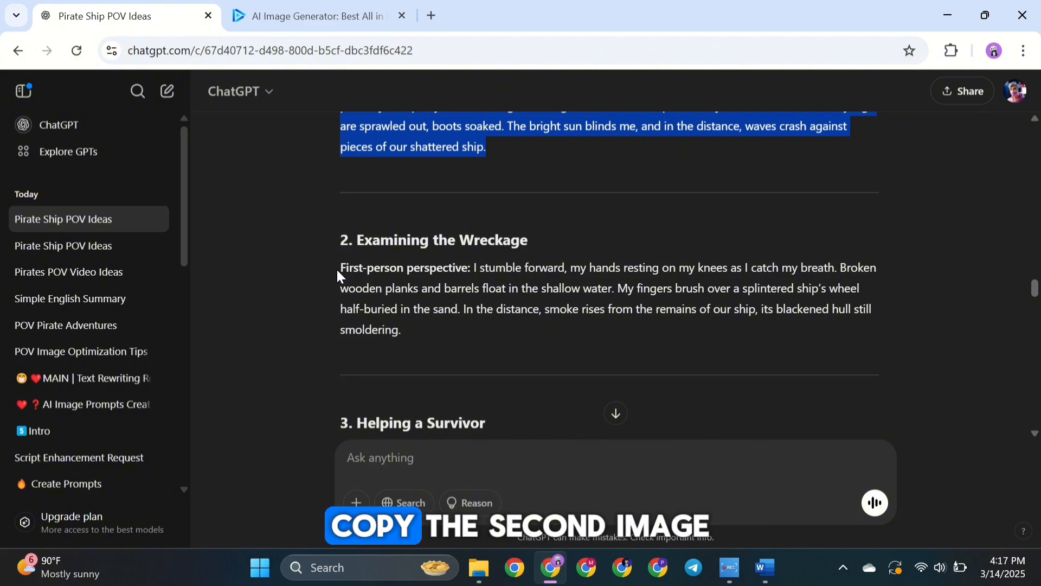
drag(337, 268, 418, 330)
key(ctrl+c)
click(312, 16)
Step: Replace the image prompt with the copied wreckage text and generate the images in 9:16
scroll(264, 297, up, 3)
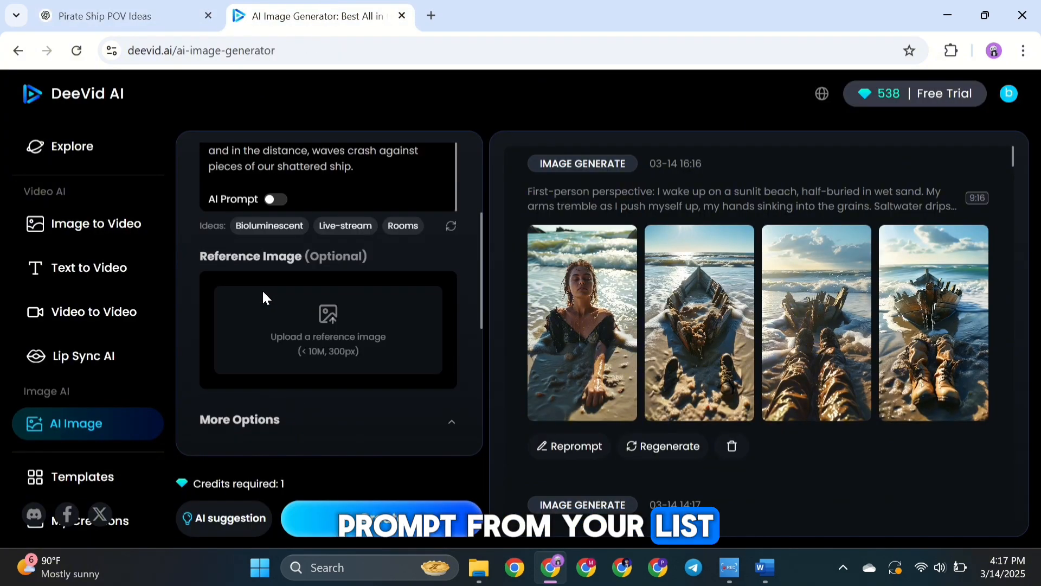
scroll(264, 297, up, 3)
click(279, 242)
key(ctrl+a)
key(BackSpace)
key(ctrl+v)
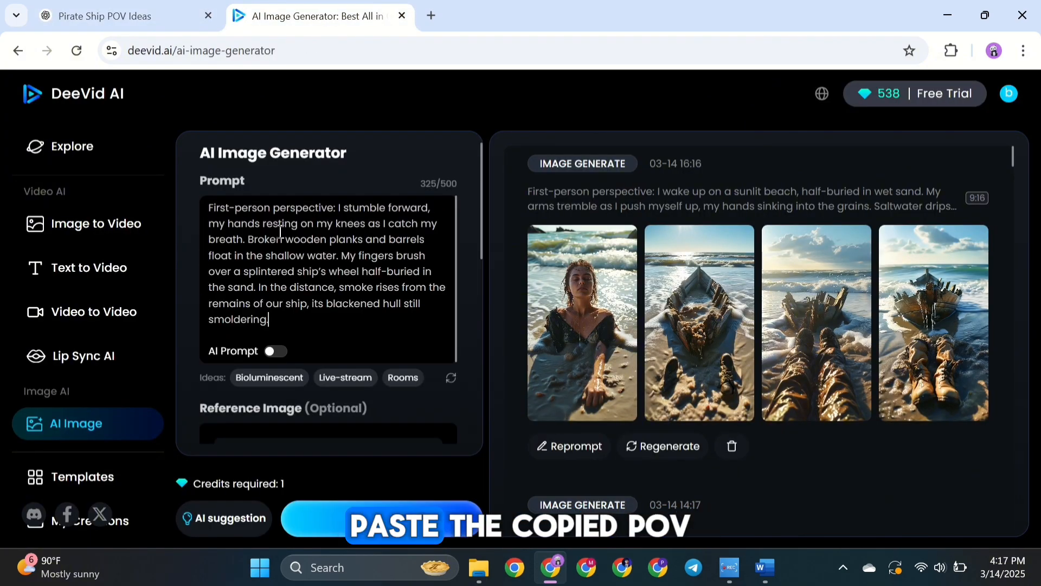
scroll(336, 401, down, 5)
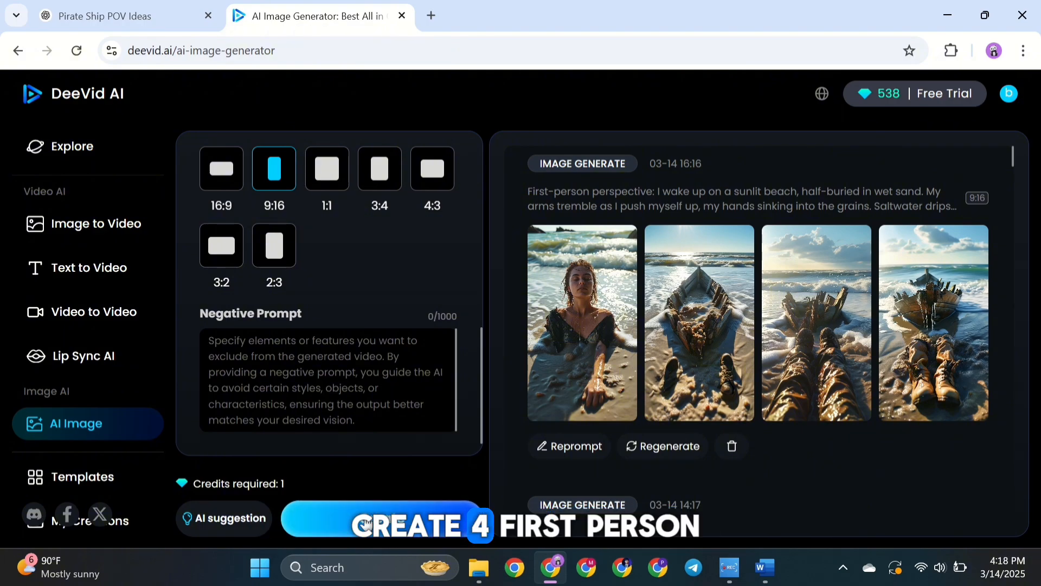
click(367, 522)
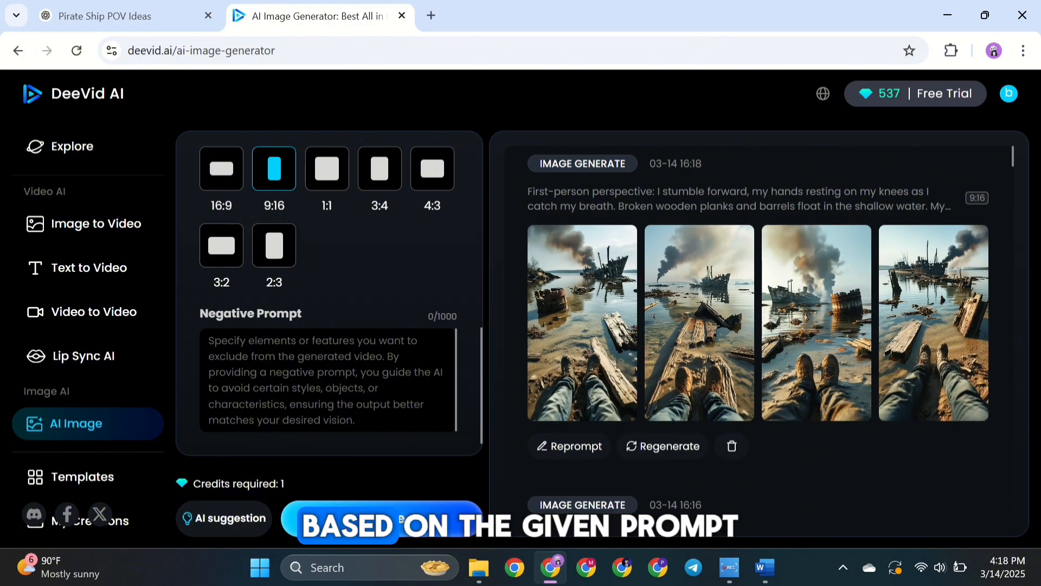
Step: Review the wreckage images enlarged and download the third one
click(576, 320)
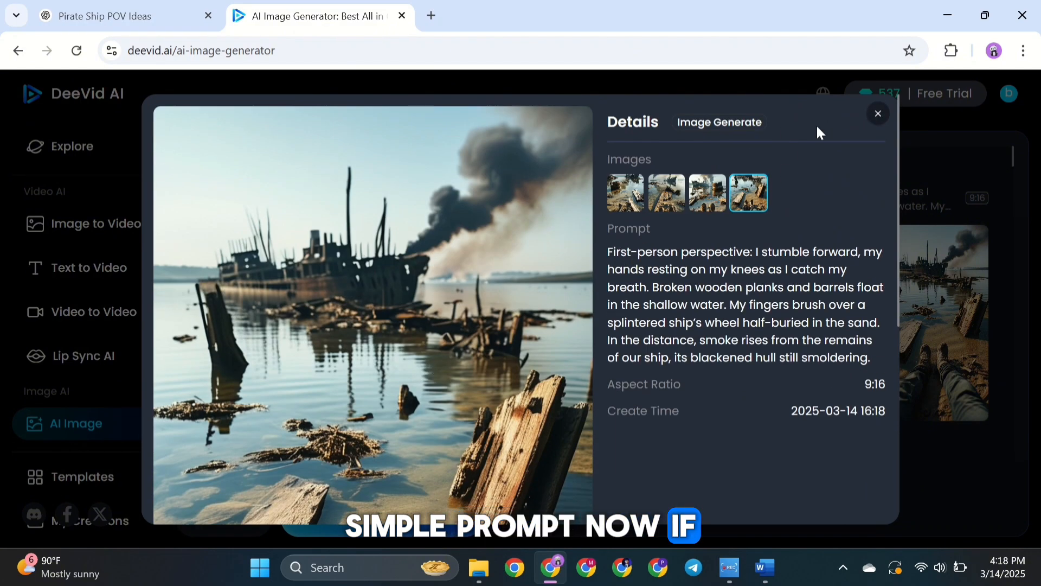
click(878, 113)
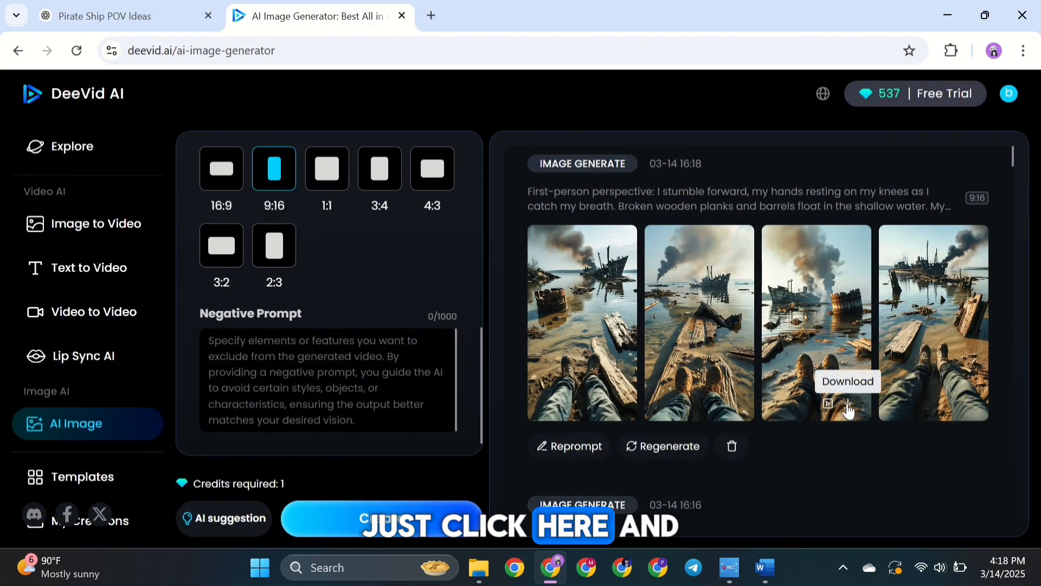
click(849, 407)
Step: Generate images one by one from the ChatGPT prompts for the skeletal remains, the fresh footprint in the mud and the old pirate campsite
scroll(825, 342, down, 5)
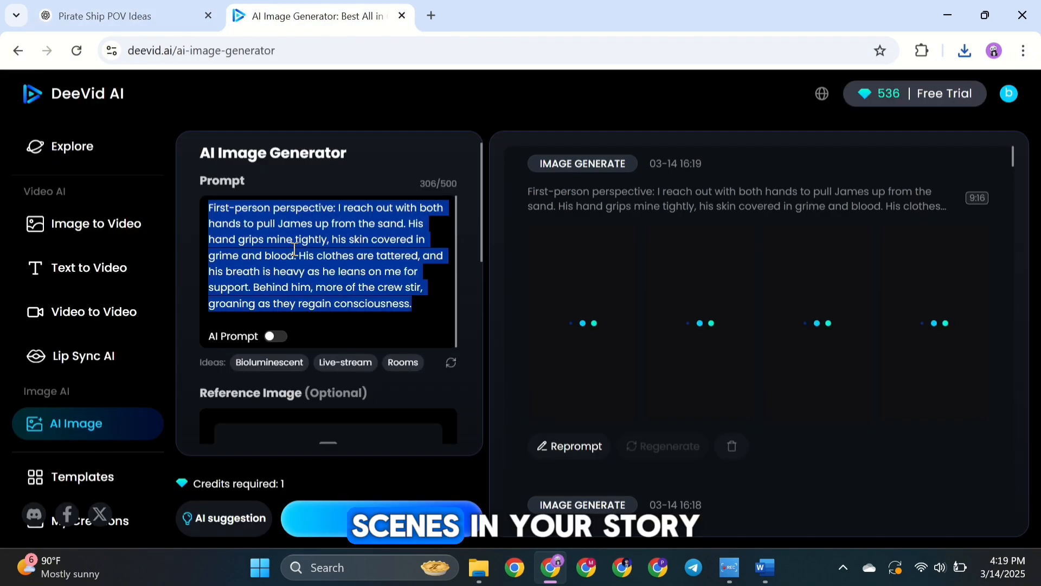
text(First-person perspective: My hands instinctively tighten into fists as I stare at the skeletal remains in the sand. The bony fingers clutch a rusted cutlass, and a faded pirate medallion dangles from its ribs. My boots are half-buried in the sand, and beyond the remains, the jungle looms—dense, dark, and unwelcoming.)
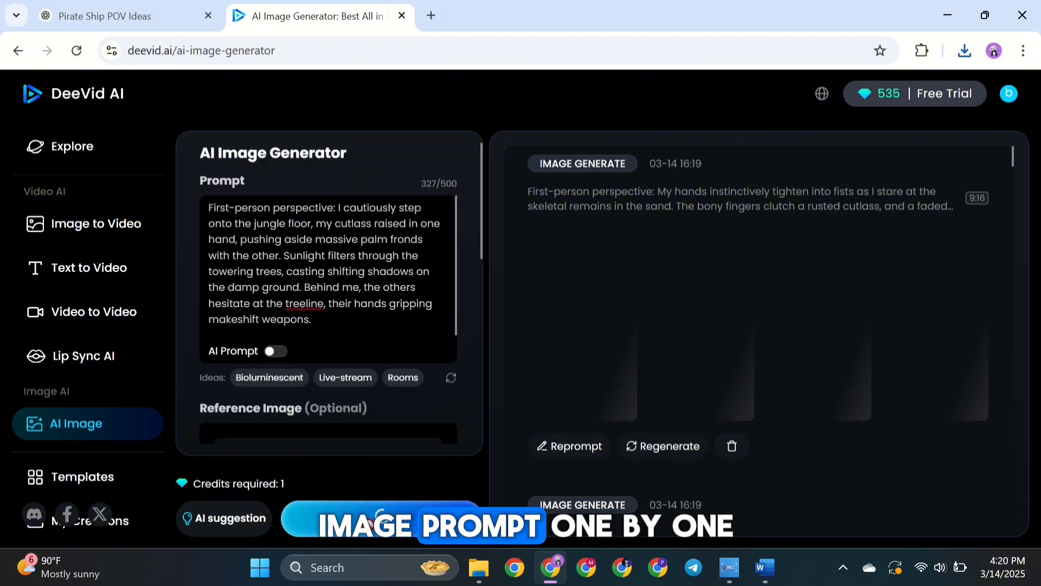
text(First-person perspective: I crouch down, my fingers hovering over a fresh footprint in the mud. The shape is human… but far larger than any of us. Twisted vines and thick roots surround me, and in the distance, I hear something rustling in the undergrowth. My other hand tightens around my cutlass.)
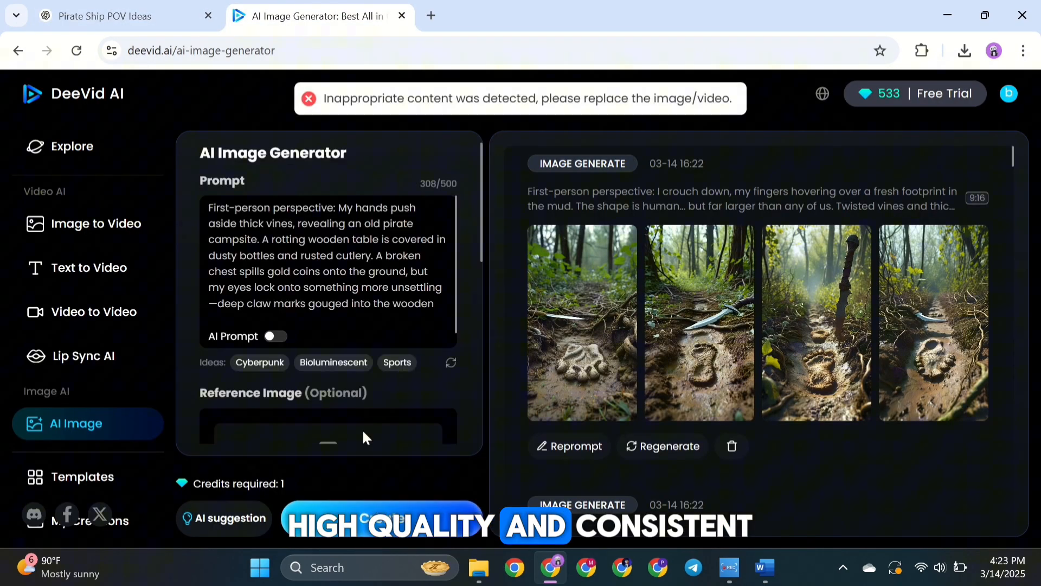
click(385, 533)
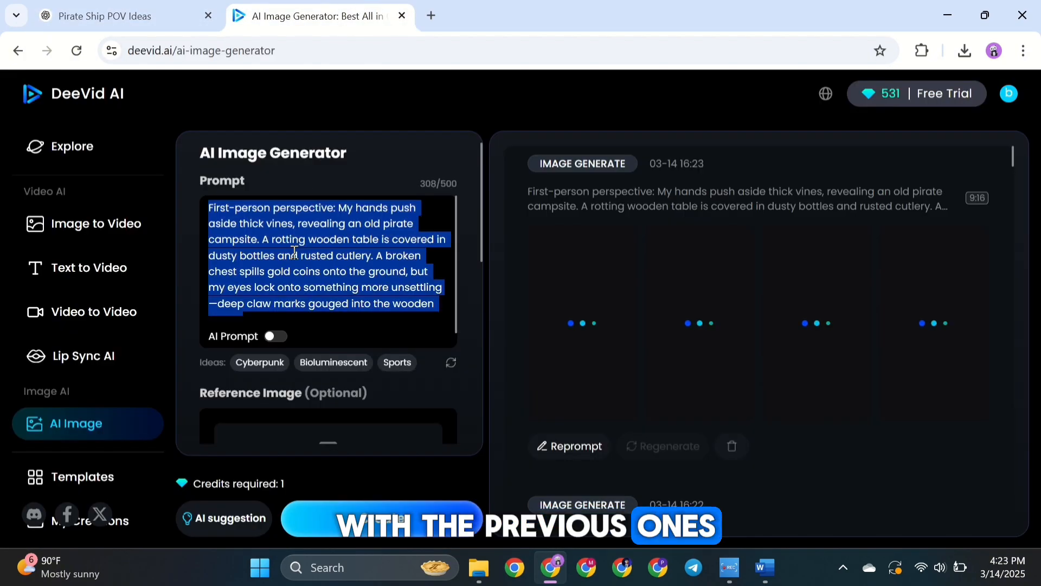
Step: Generate images from the prompts for entering the abandoned stone fort with a torch and unrolling the yellowed map
text(First-person perspective: My hand grips a wooden torch, the flames flickering as I step into the abandoned stone fort. Moss-covered walls rise around me, cracked and crumbling with age. My other hand holds a cutlass, the steel reflecting the firelight. Shadows dance across the walls, and something creaks in the darkness ahead.)
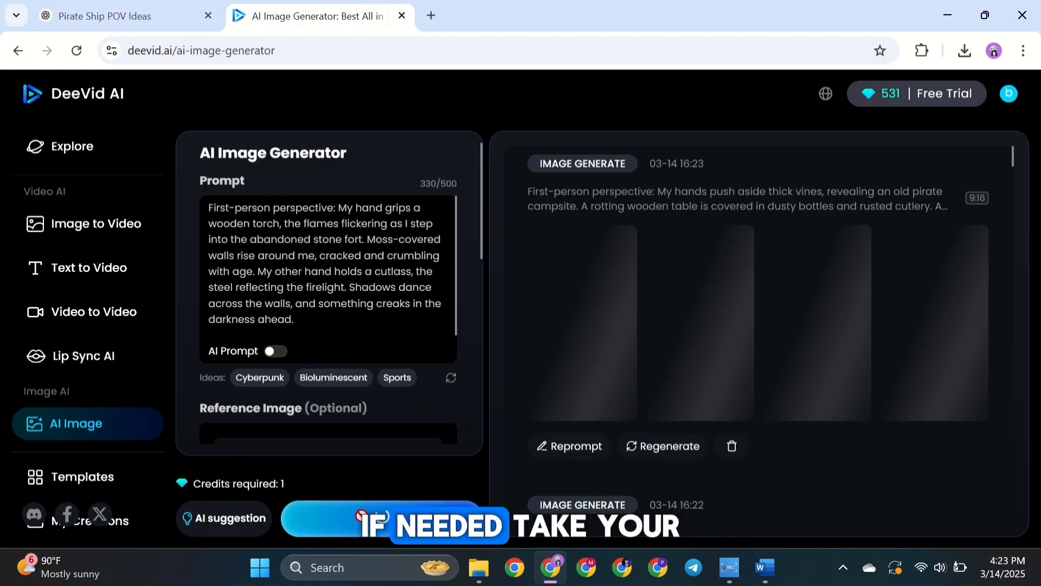
click(378, 519)
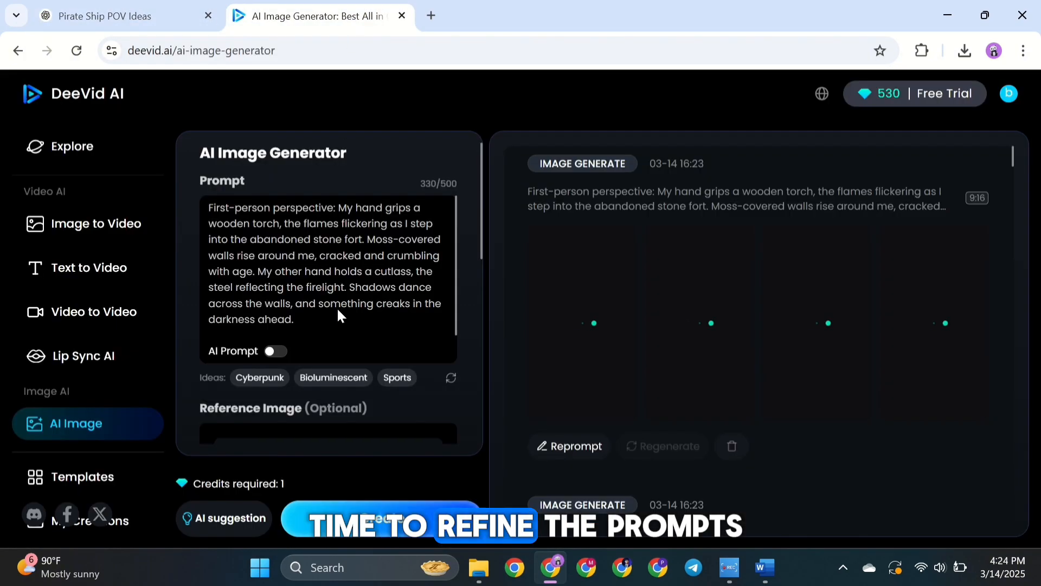
key(ctrl+a)
text(First-person perspective: My hands unroll a brittle, yellowed map on a wooden table covered in dust. Faded ink shows a drawing of the island, marking something deep within the jungle. My fingers trace the X, while beside me, a rusted dagger pins the parchment in place. A candle flickers nearby, casting eerie light.)
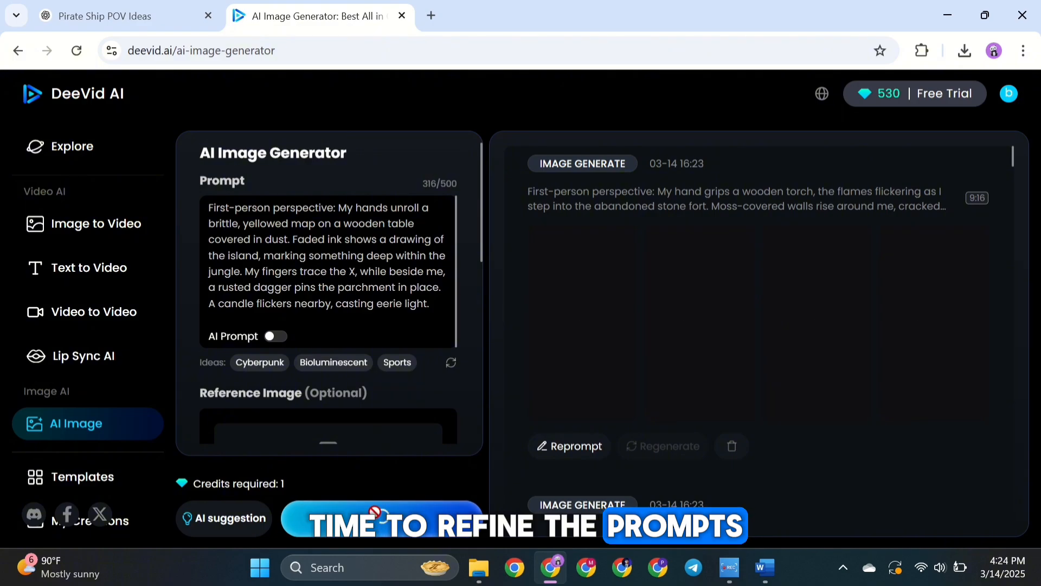
click(375, 512)
Step: Generate images from the prompts for striking a fire on the jungle floor and "Hearing Something in the Dark"
key(ctrl+a)
text(First-person perspective: I kneel on the damp jungle floor, striking flint against steel. Sparks fly, and the dry twigs in my hands begin to glow. The fire catches, its warm glow flickering against the surrounding trees. My boots press into the dirt, and a wooden spear rests beside me for protection.)
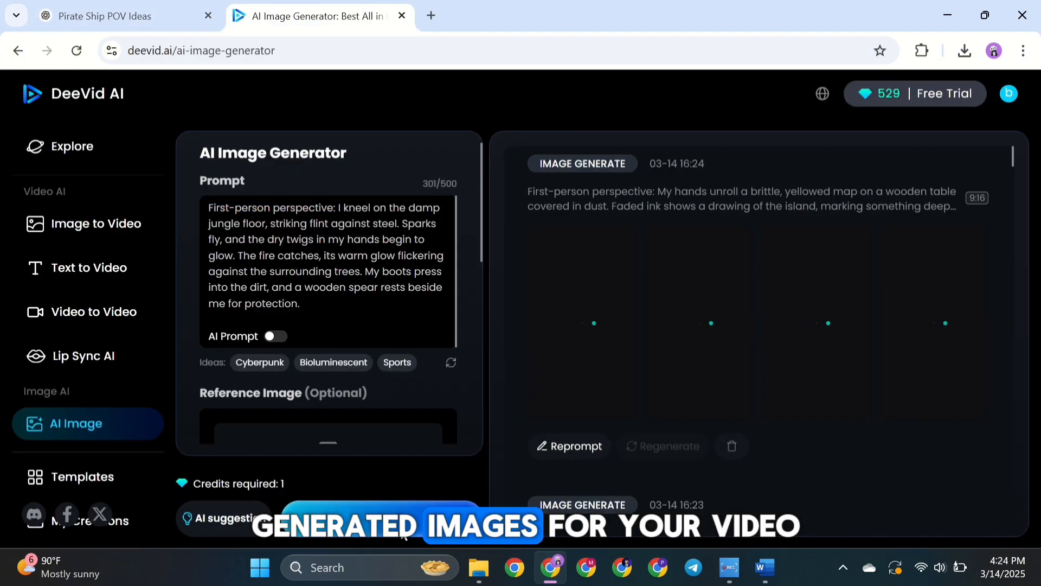
click(378, 516)
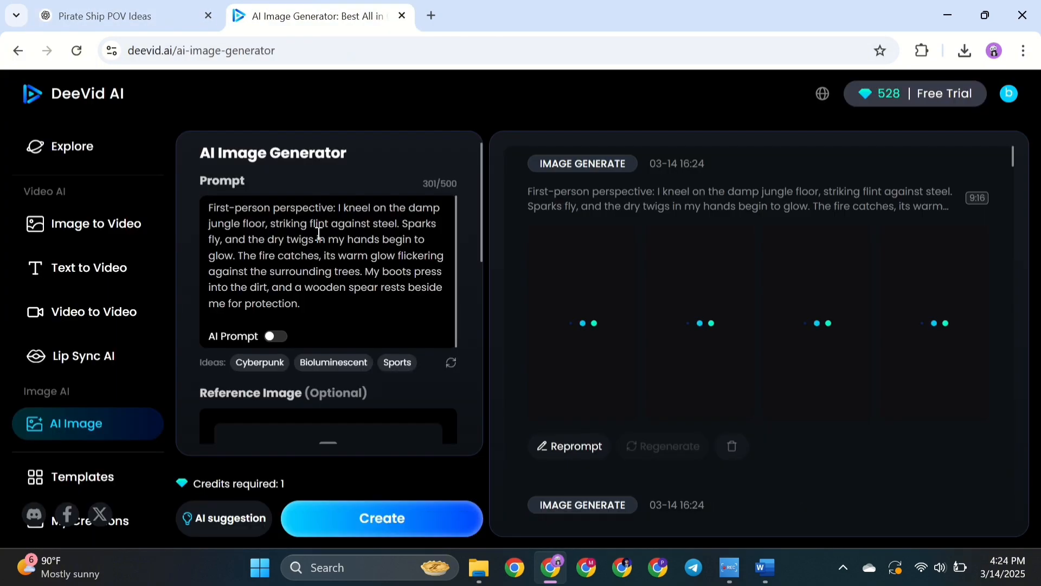
key(ctrl+a)
text(First-person perspective: I clutch my cutlass tightly, my knuckles white as I listen. The jungle is unnervingly silent, except for a faint rustling ahead. My other hand steadies against the rough bark of a tree. The firelight behind me casts long shadows, but beyond that, only darkness looms.)
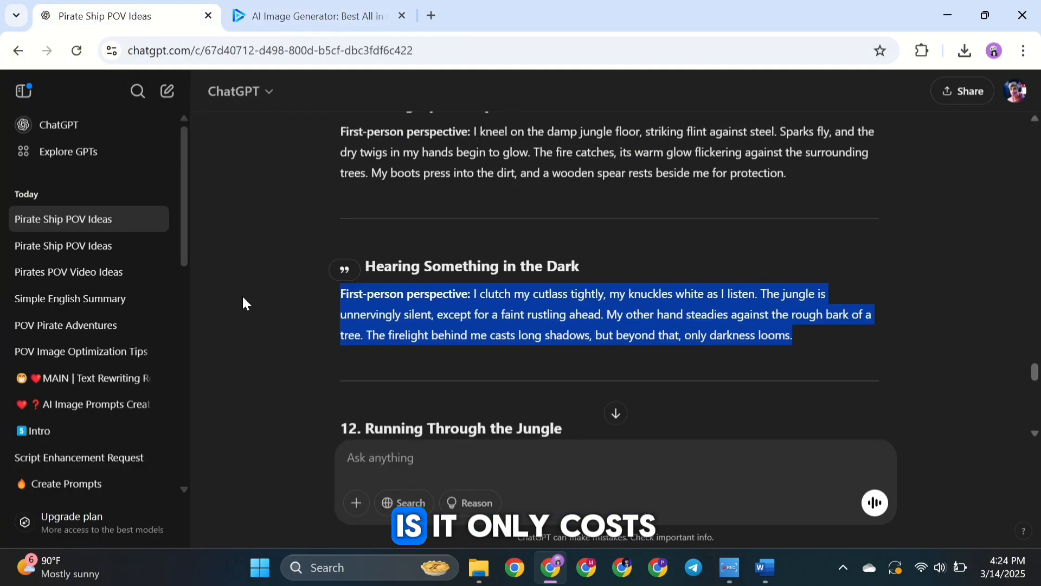
click(378, 516)
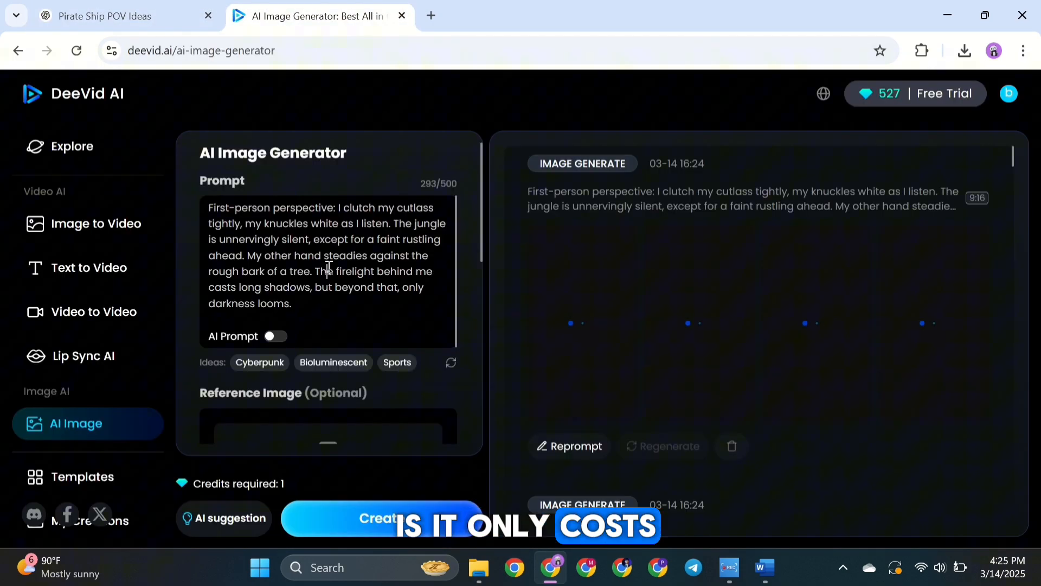
Step: Generate images from the "Running Through the Jungle" and "Fighting an Unknown Threat" prompts
key(ctrl+a)
text(First-person perspective: My arms pump as I sprint through the tangled undergrowth, branches whipping against my sleeves. My breath is ragged, and my boots skid across the damp earth. Behind me, glowing eyes flicker in the moonlight, moving fast. The path ahead is barely visible in the thick jungle fog.)
click(367, 519)
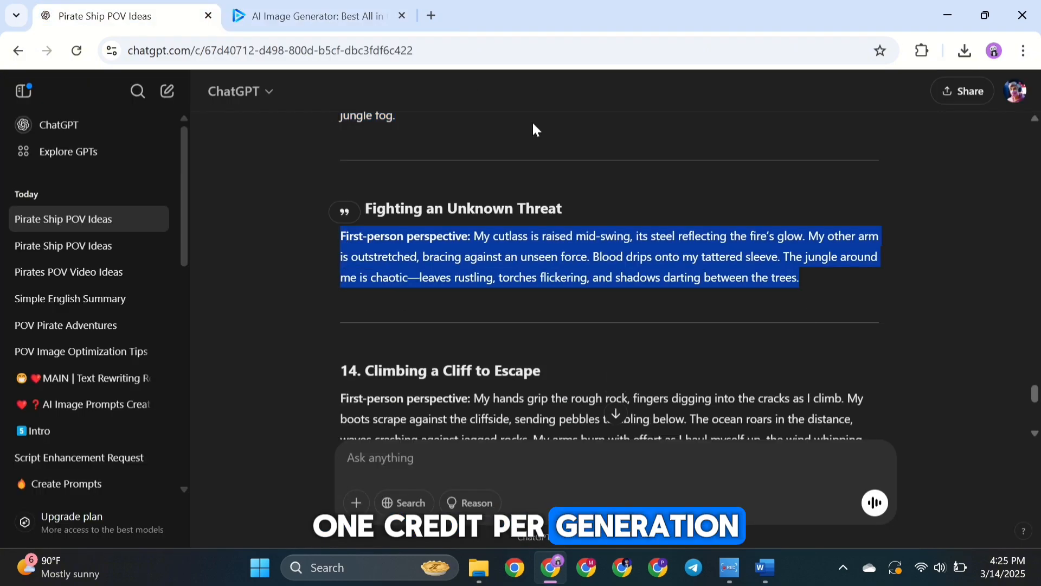
key(ctrl+a)
text(First-person perspective: My cutlass is raised mid-swing, its steel reflecting the fire’s glow. My other arm is outstretched, bracing against an unseen force. Blood drips onto my tattered sleeve. The jungle around me is chaotic—leaves rustling, torches flickering, and shadows darting between the trees.)
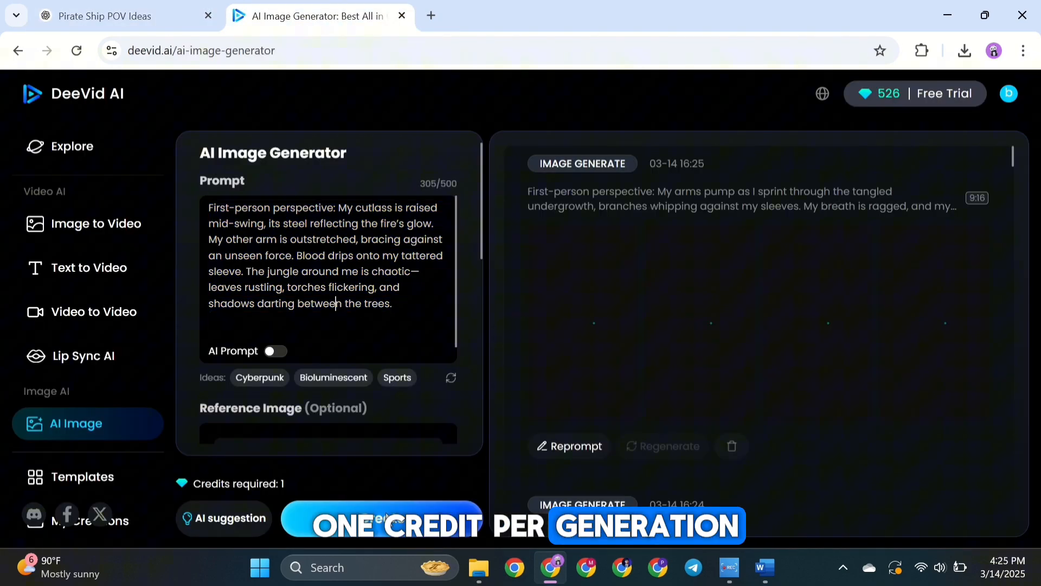
click(378, 516)
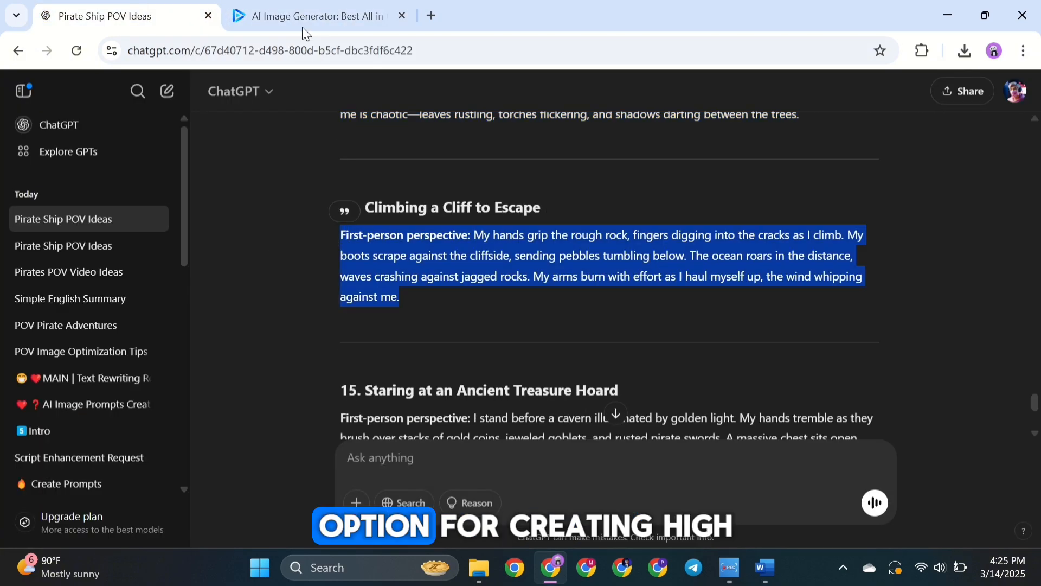
Step: Replace the image prompt with the "Climbing a Cliff to Escape" text and generate its images
key(ctrl+a)
text(First-person perspective: My hands grip the rough rock, fingers digging into the cracks as I climb. My boots scrape against the cliffside, sending pebbles tumbling below. The ocean roars in the distance, waves crashing against jagged rocks. My arms burn with effort as I haul myself up, the wind whipping against me.)
click(378, 516)
Step: Generate images from the "Staring at an Ancient Treasure Hoard" prompt and re-enter the "Fighting an Unknown Threat" text as the prompt
key(ctrl+a)
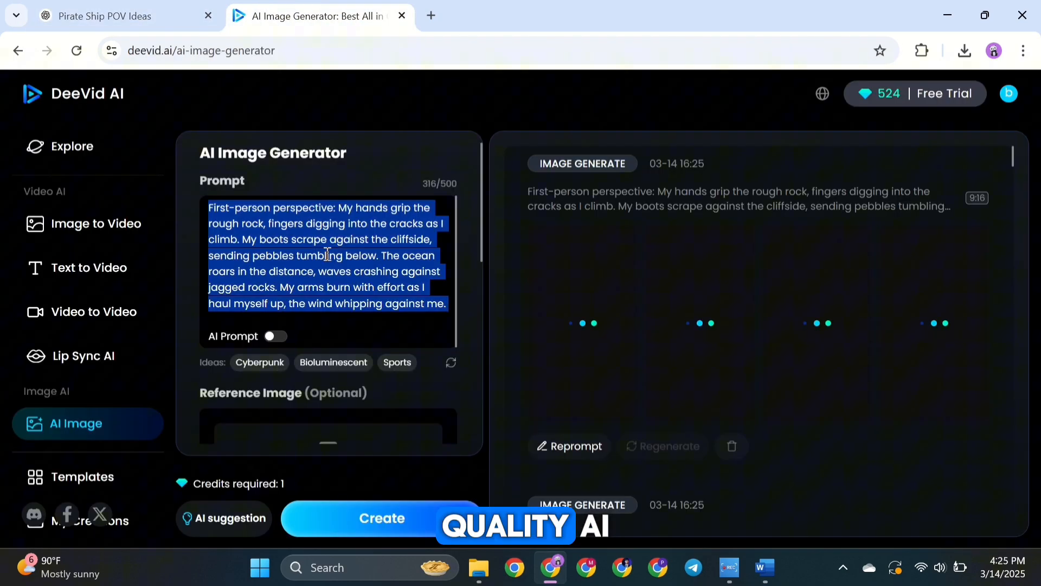
text(First-person perspective: I stand before a cavern illuminated by golden light. My hands tremble as they brush over stacks of gold coins, jeweled goblets, and rusted pirate swords. A massive chest sits open before me, overflowing with treasure. But as I reach for a coin, something moves in the shadows behind me.)
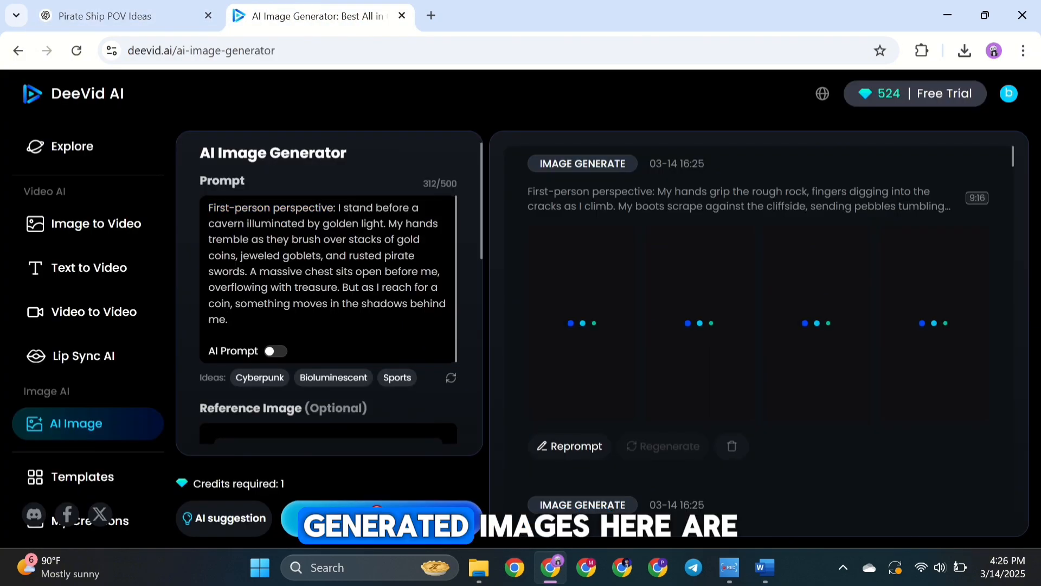
click(378, 516)
key(ctrl+a)
text(First-person perspective: My cutlass is raised mid-swing, its steel reflecting the fire’s glow. My other arm is outstretched, bracing against an unseen force. Blood drips onto my tattered sleeve. The jungle around me is chaotic—leaves rustling, torches flickering, and shadows darting between the trees.)
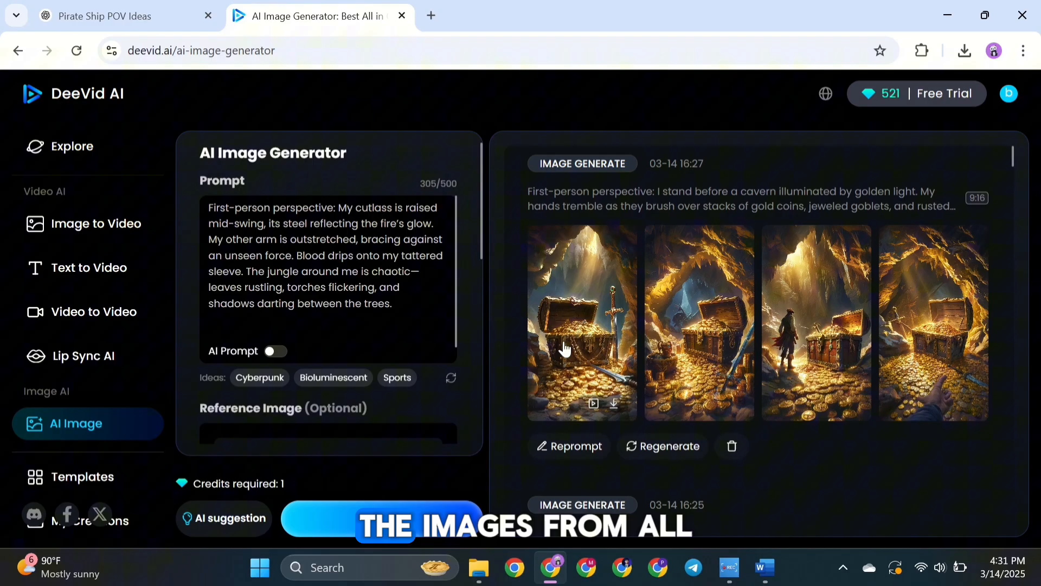
Step: Review the generated images of all the scenes in the results history
scroll(564, 349, down, 15)
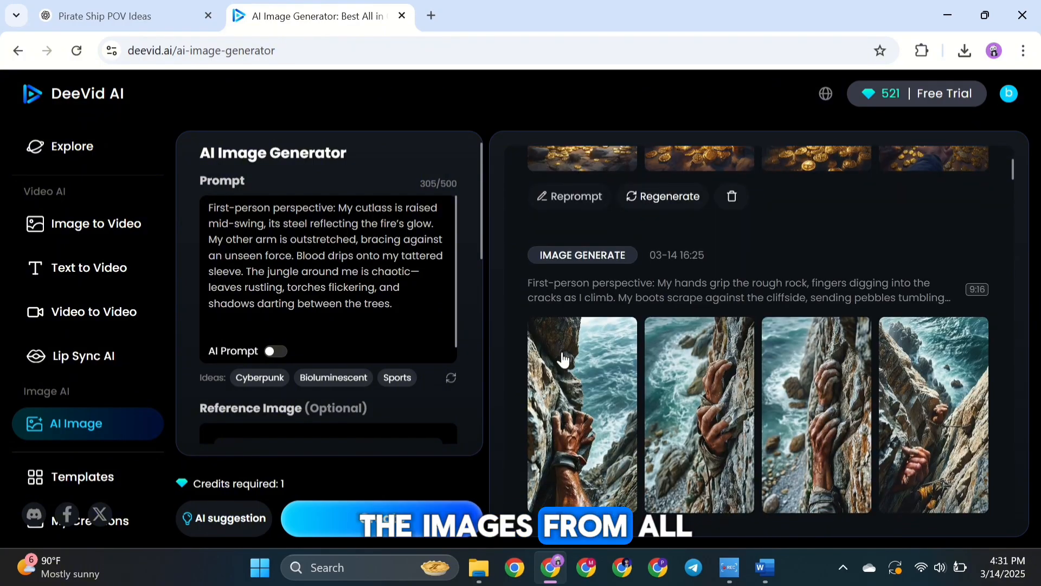
scroll(564, 362, down, 15)
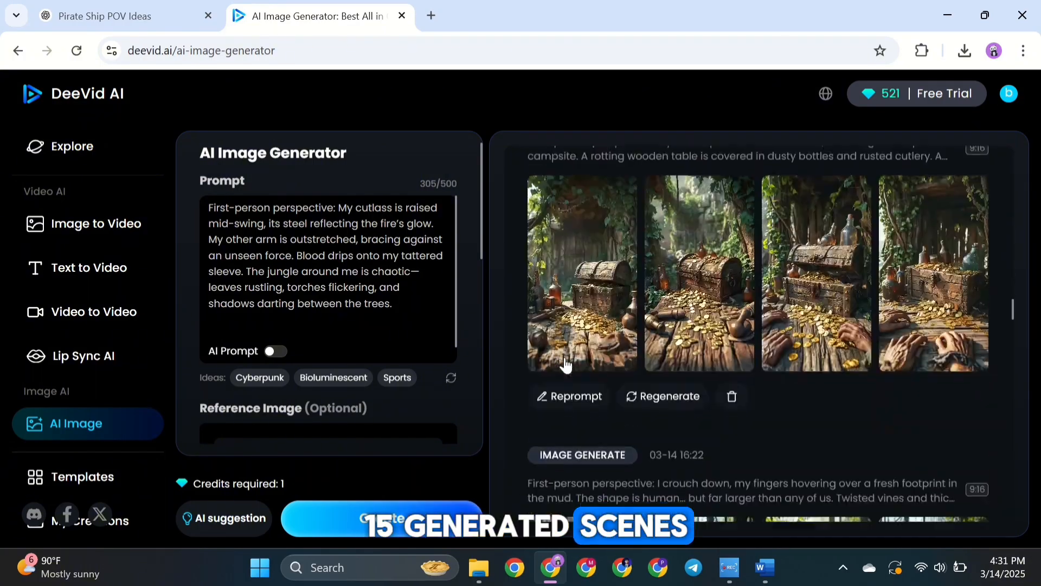
scroll(565, 367, up, 8)
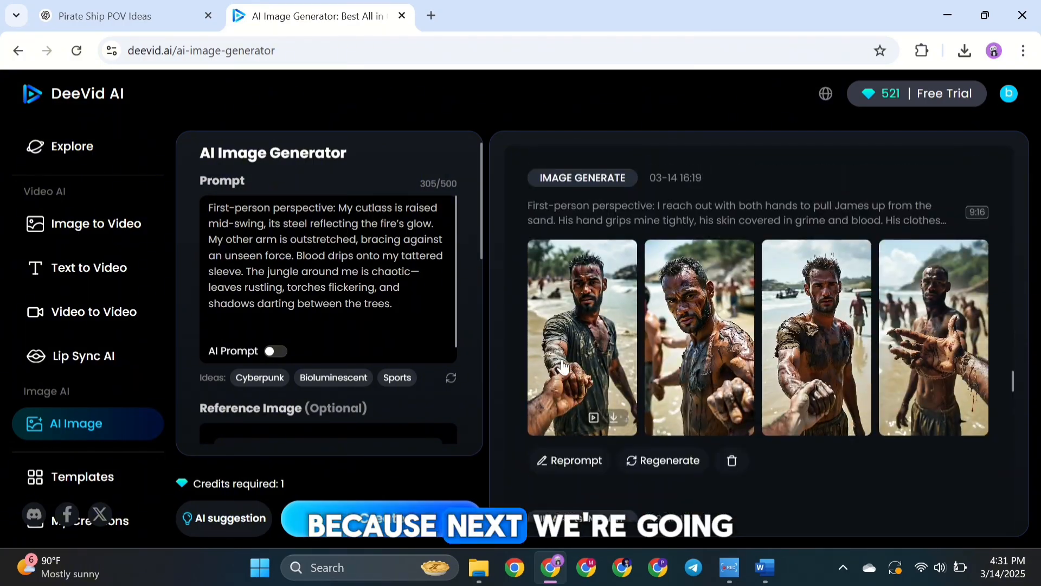
scroll(834, 388, up, 8)
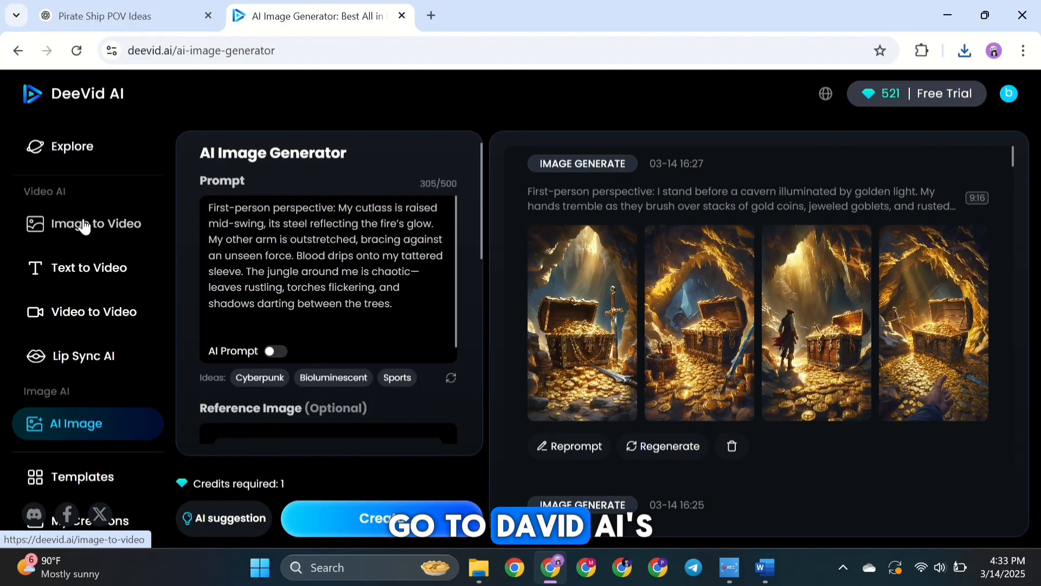
Step: Open the Image to Video tool and upload the first-person boots image as the start frame
click(84, 227)
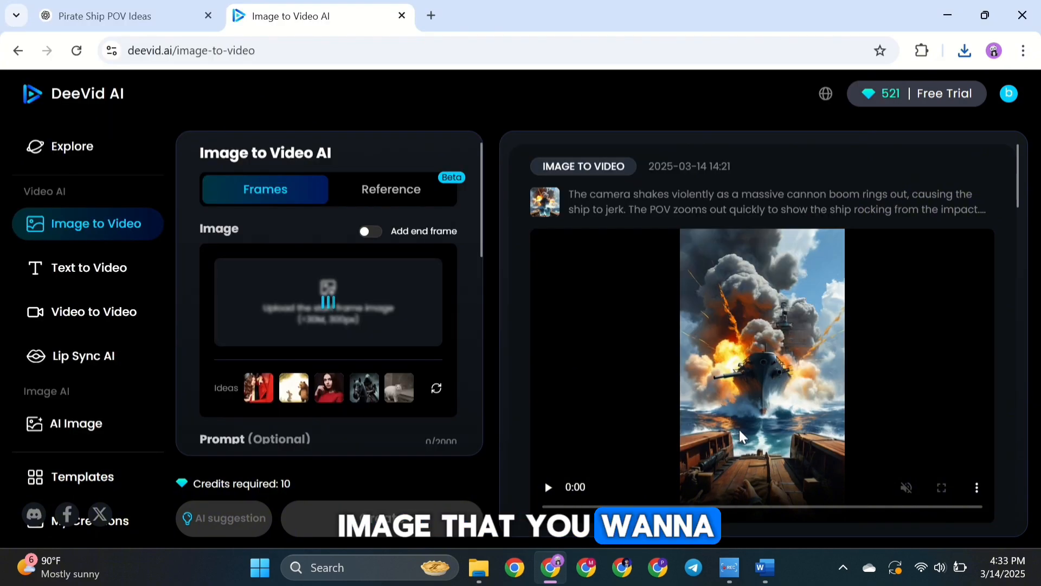
click(742, 436)
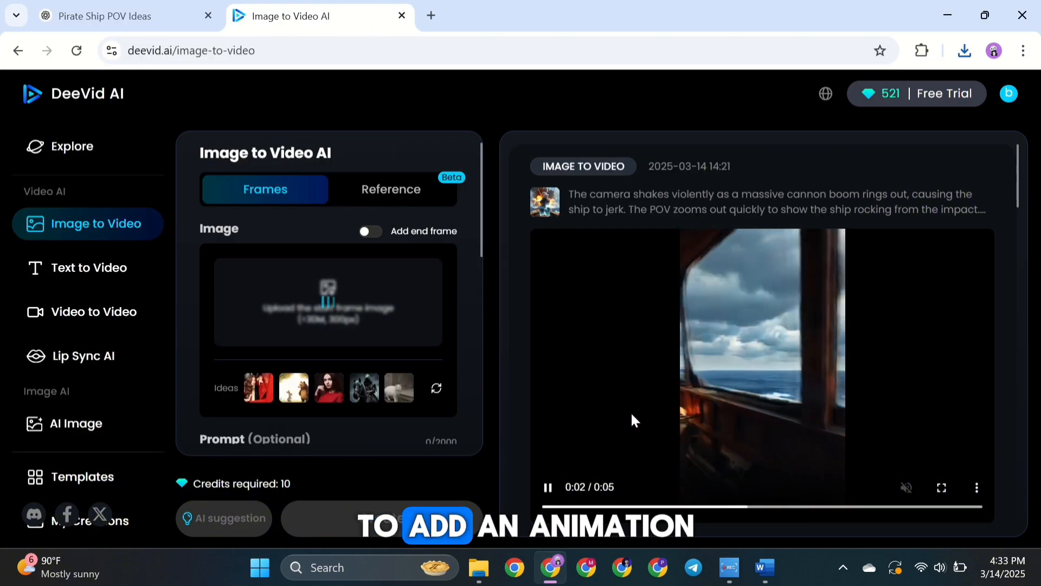
scroll(427, 362, down, 3)
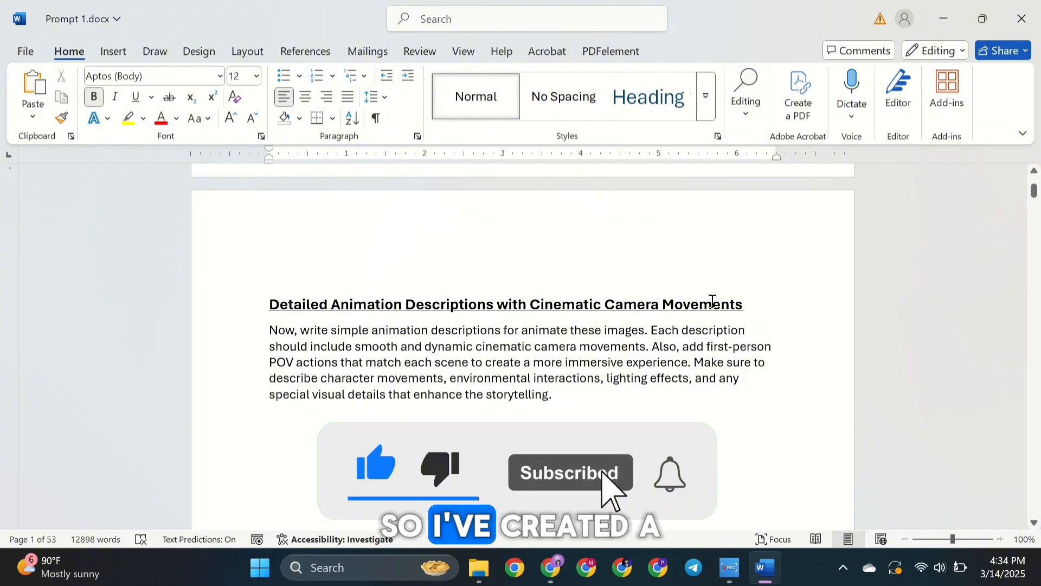
Step: Copy the animation description prompt from Prompt 1.docx in Word and switch back to the browser
drag(345, 348, 551, 391)
key(ctrl+c)
click(553, 575)
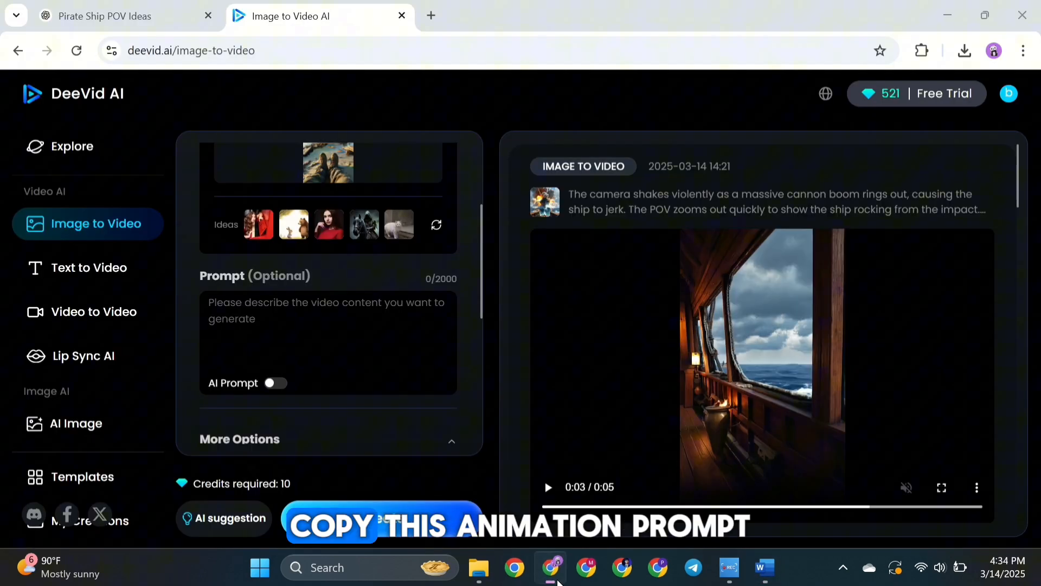
Step: Switch to the Pirate Ship POV Ideas chat in ChatGPT and submit the copied animation description prompt
click(118, 31)
scroll(298, 255, down, 10)
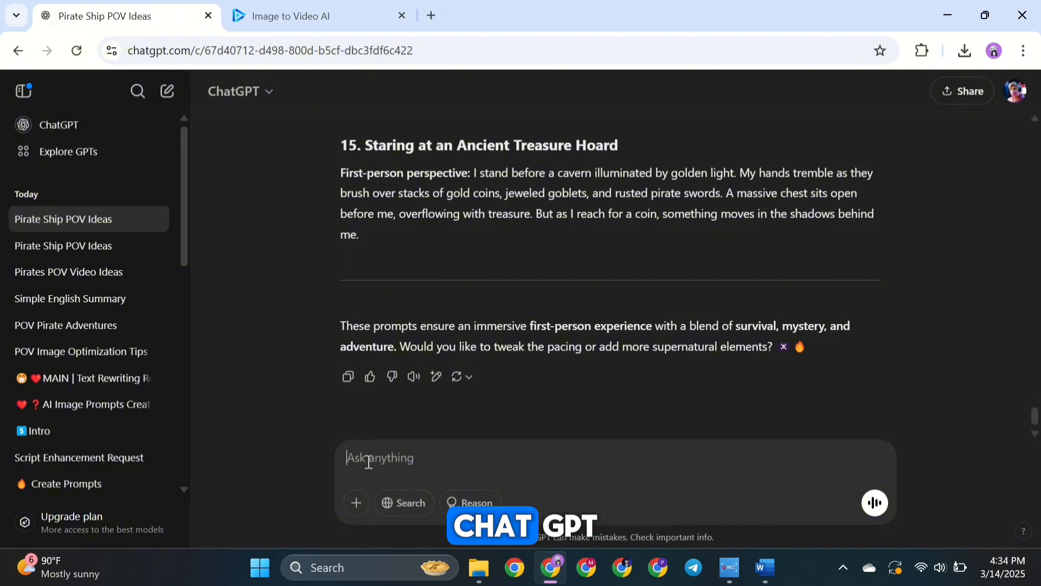
key(ctrl+v)
click(875, 500)
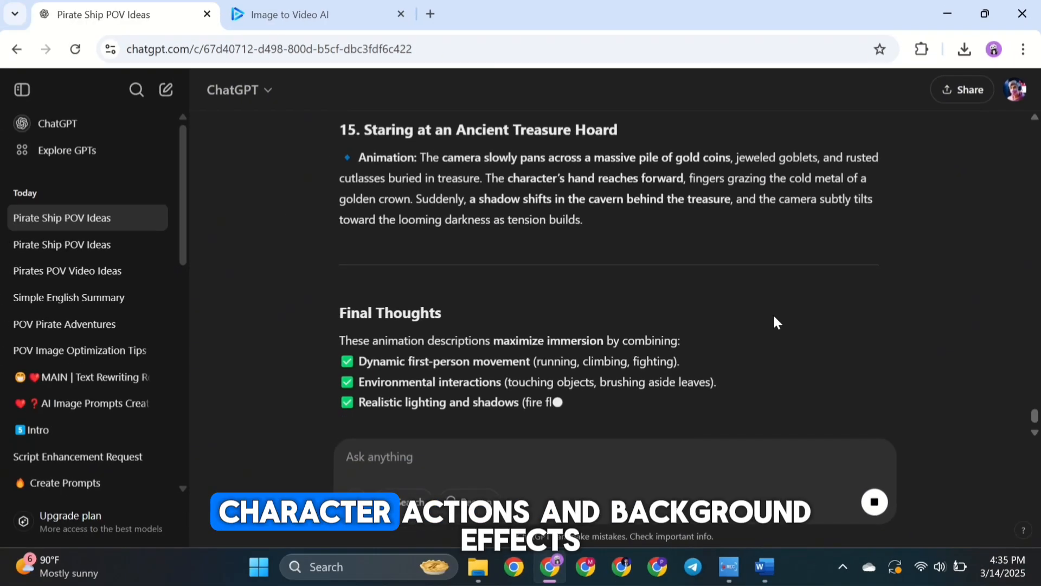
Step: Copy the "Waking Up on the Shore" animation text and enter it as the Image to Video prompt in DeeVid AI
scroll(774, 321, up, 20)
scroll(776, 320, up, 15)
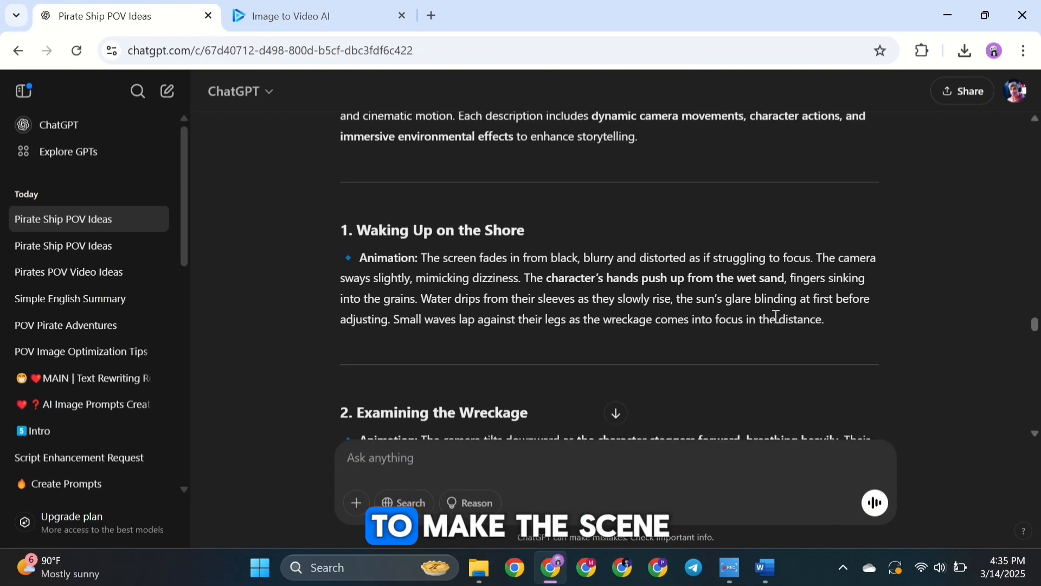
drag(423, 253, 834, 316)
key(ctrl+c)
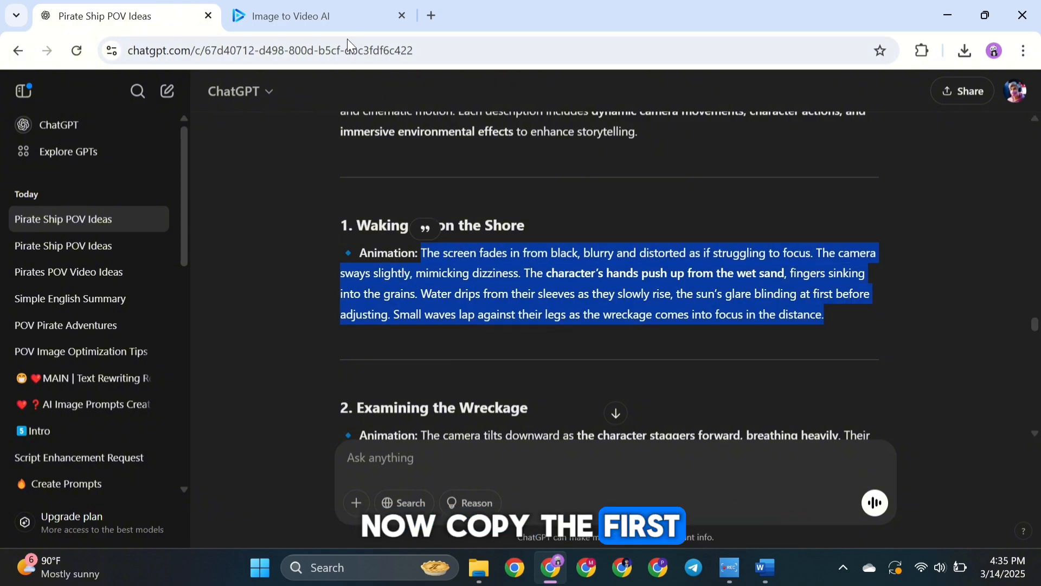
click(347, 16)
key(ctrl+v)
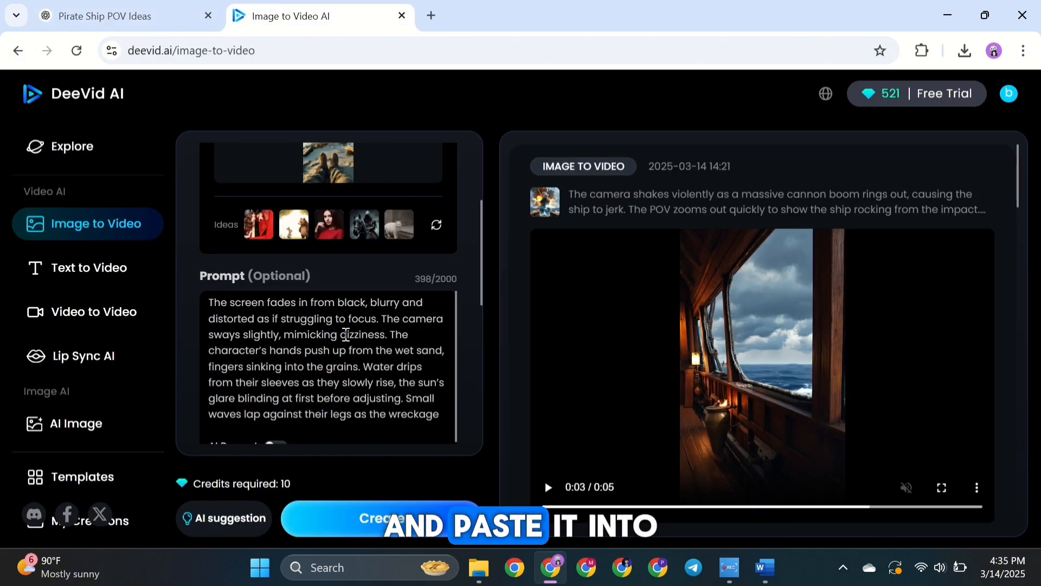
Step: Generate the boots video in Fast mode with a 5s length, leaving the prompt strength and negative prompt as they are
scroll(198, 296, down, 5)
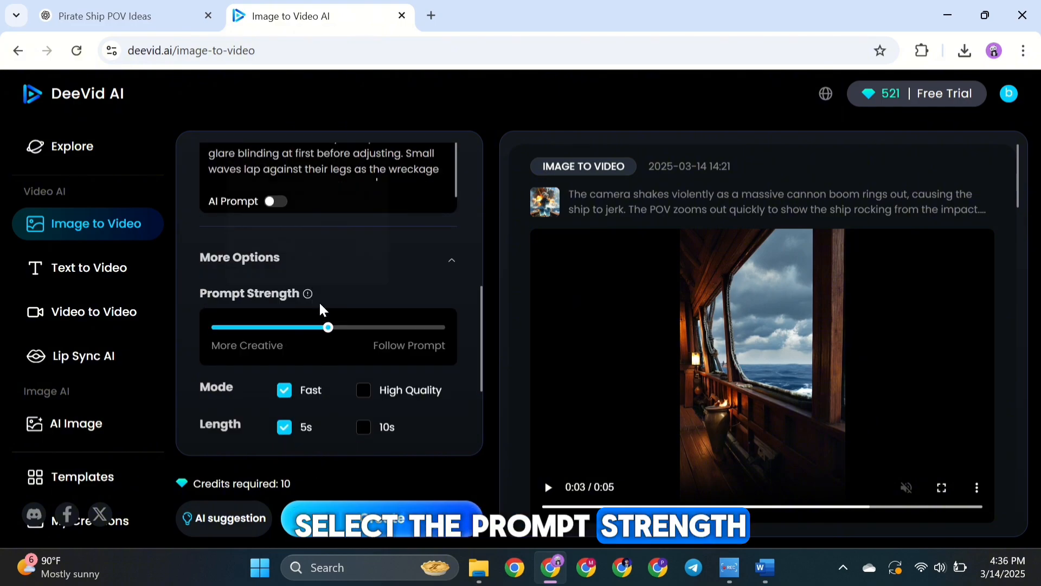
scroll(324, 336, down, 1)
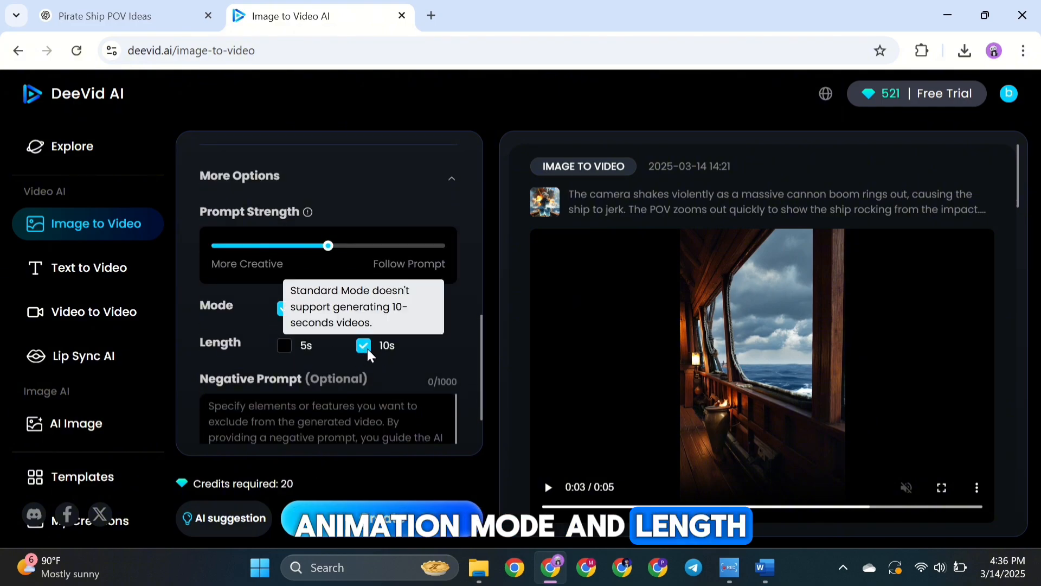
scroll(260, 336, down, 1)
scroll(284, 385, up, 8)
scroll(284, 389, down, 10)
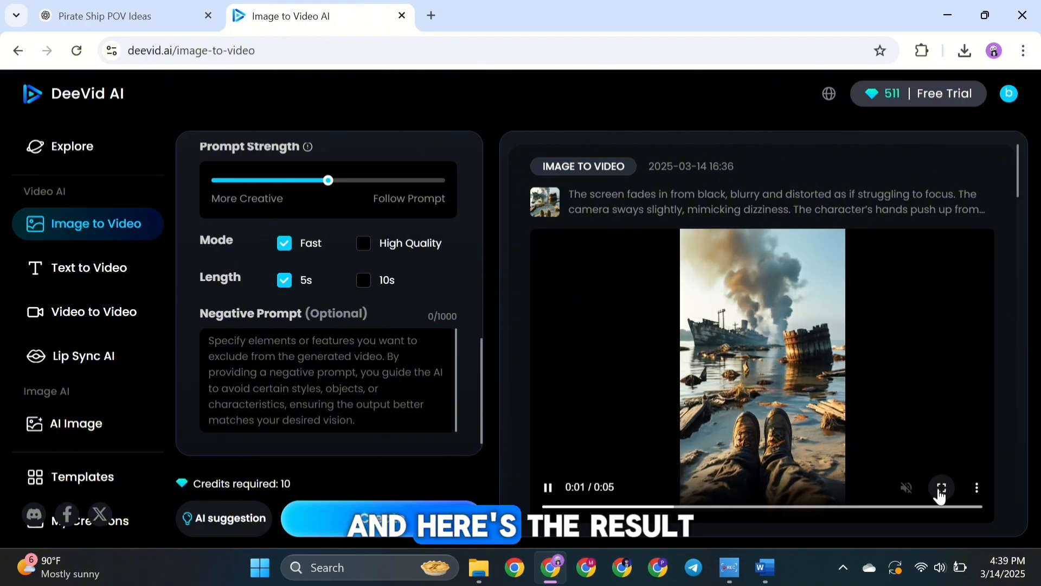
Step: Play the generated "Waking Up on the Shore" video in full screen and return to the normal view
click(938, 488)
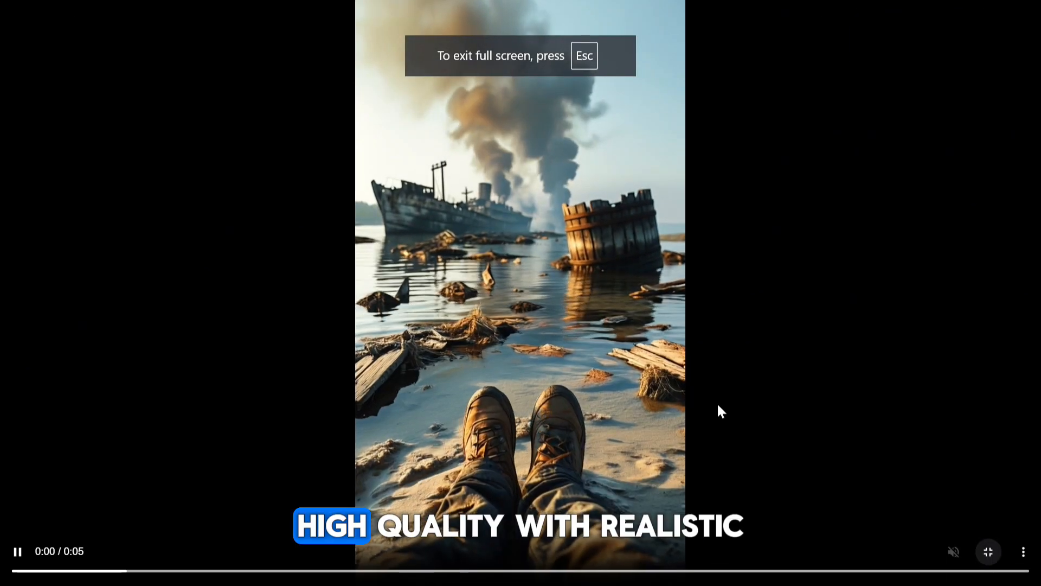
mouse_move(851, 454)
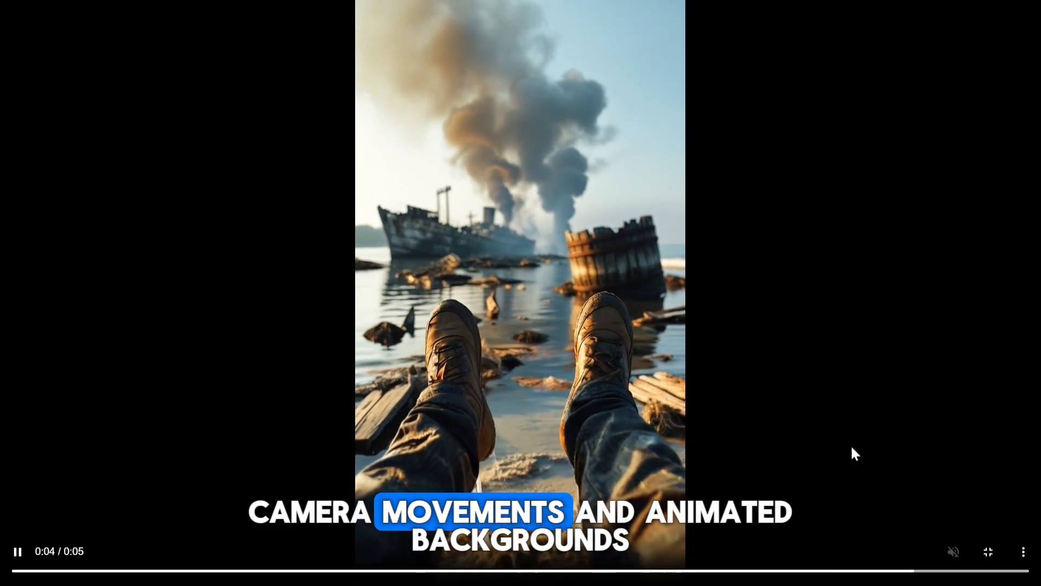
click(983, 559)
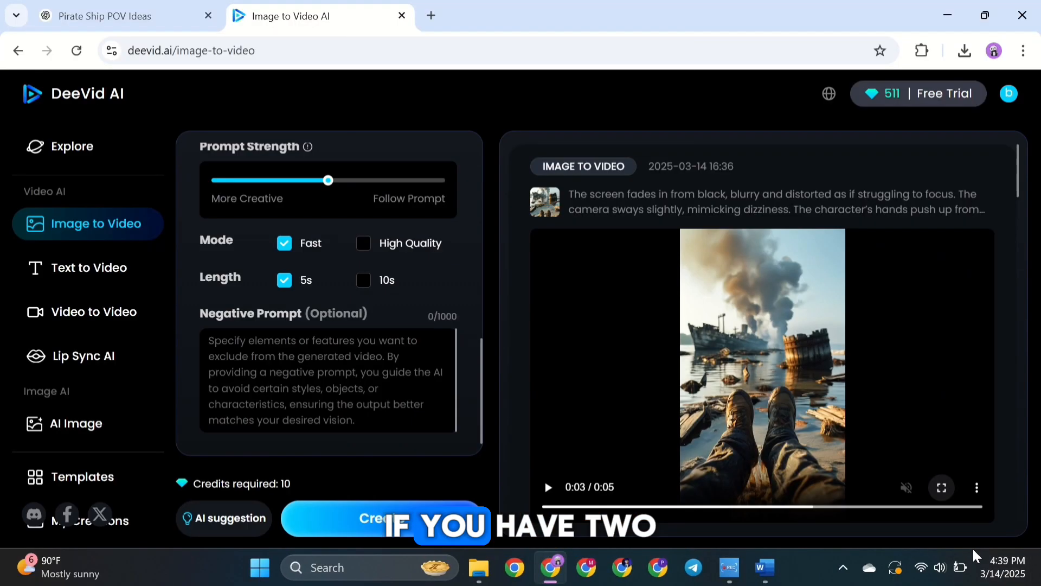
Step: Add the second boots image as the end frame and generate a 5s Fast video between the two images
scroll(266, 360, up, 10)
click(372, 232)
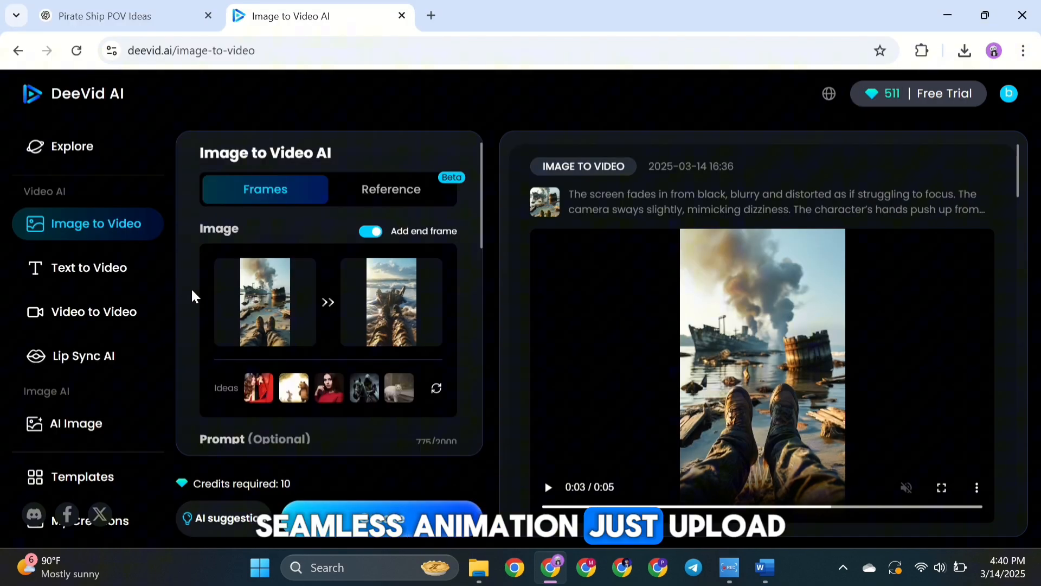
scroll(193, 296, down, 8)
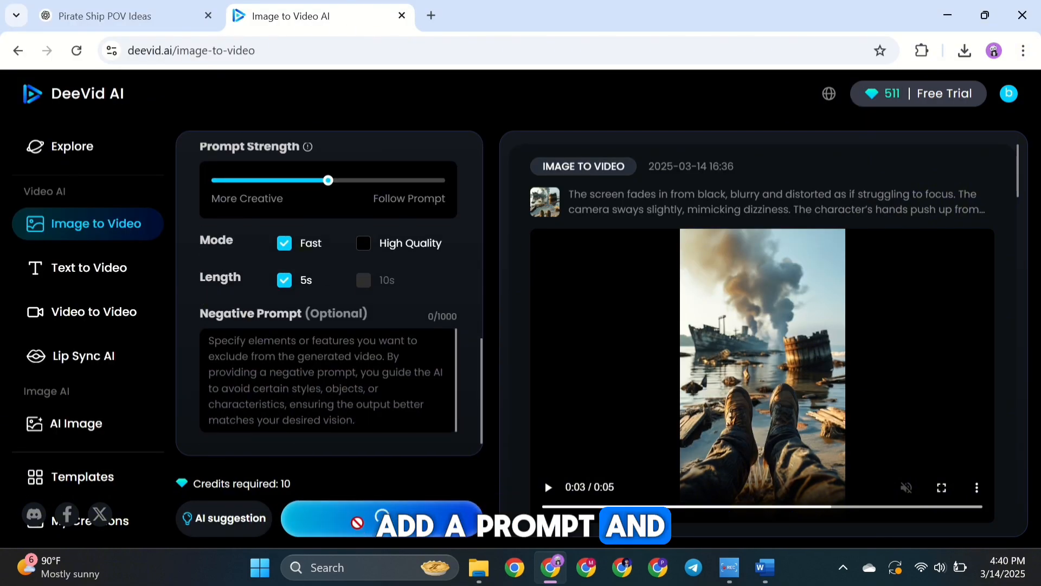
click(385, 513)
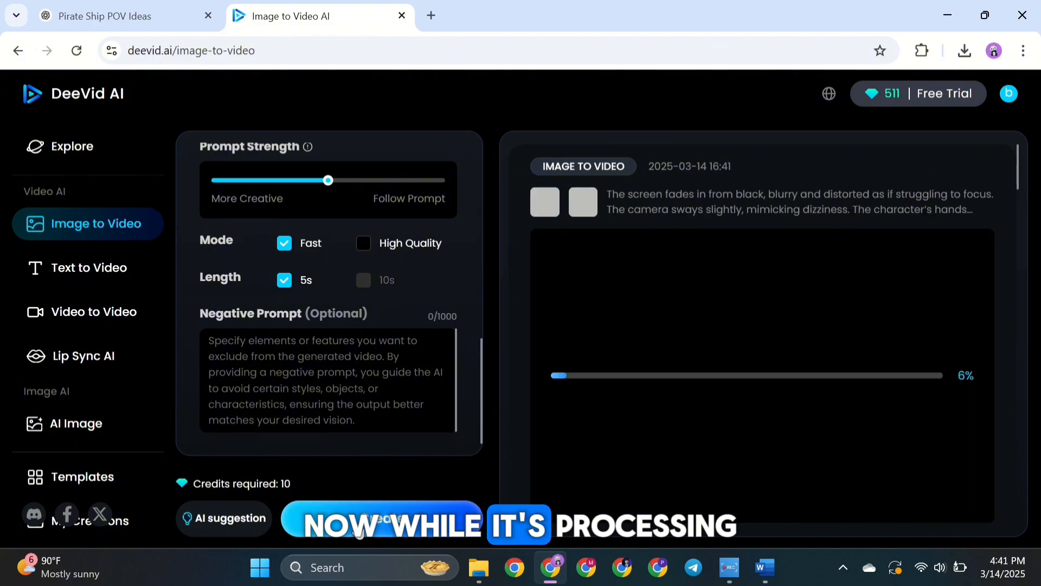
Step: Turn off the end frame, upload the next scene image, replace the prompt with the "Examining the Wreckage" animation text, and generate its video
scroll(256, 395, up, 8)
click(364, 221)
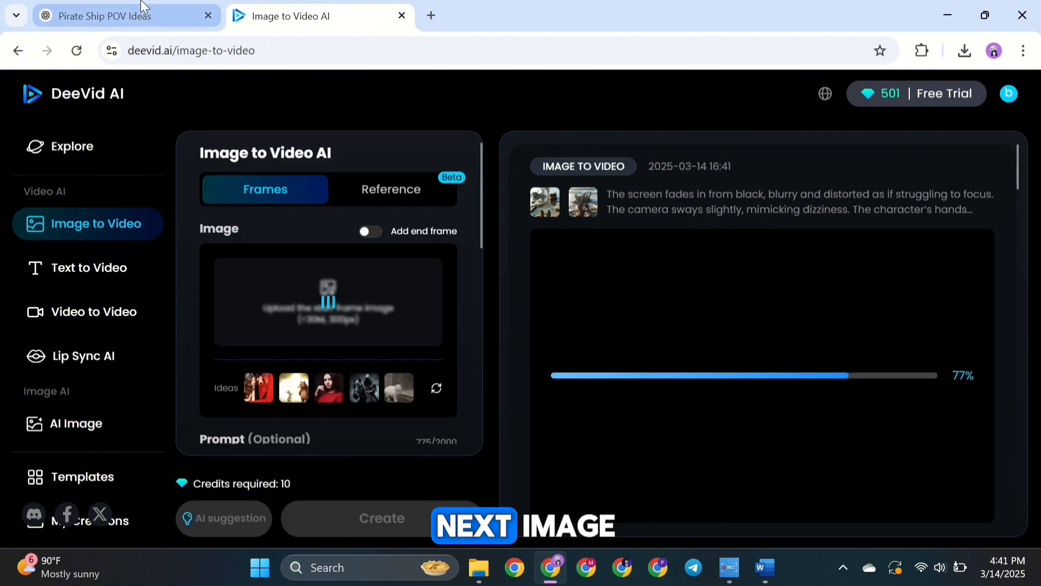
click(124, 16)
click(293, 17)
scroll(271, 314, down, 4)
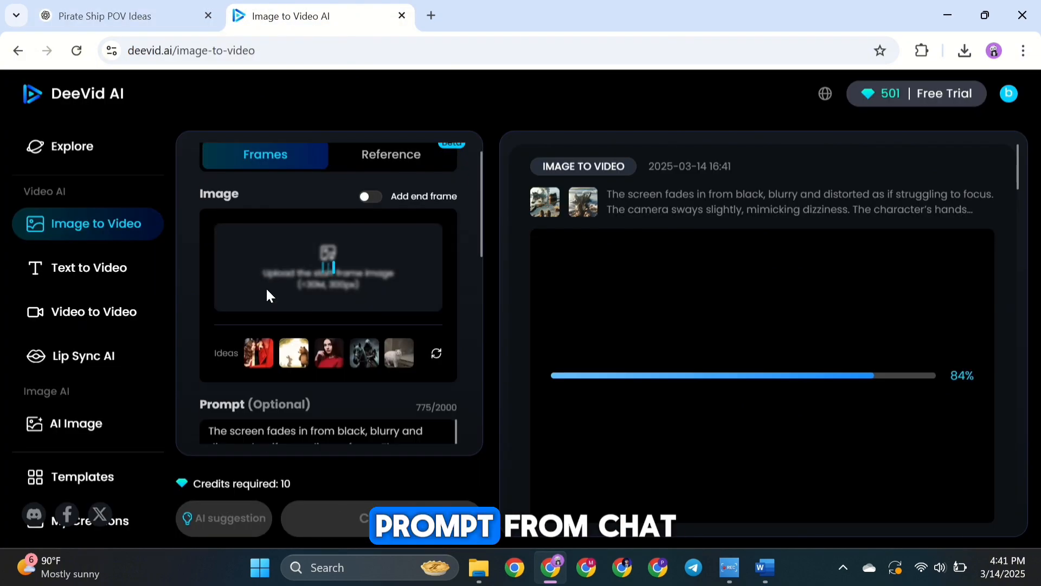
key(ctrl+a)
scroll(181, 310, down, 6)
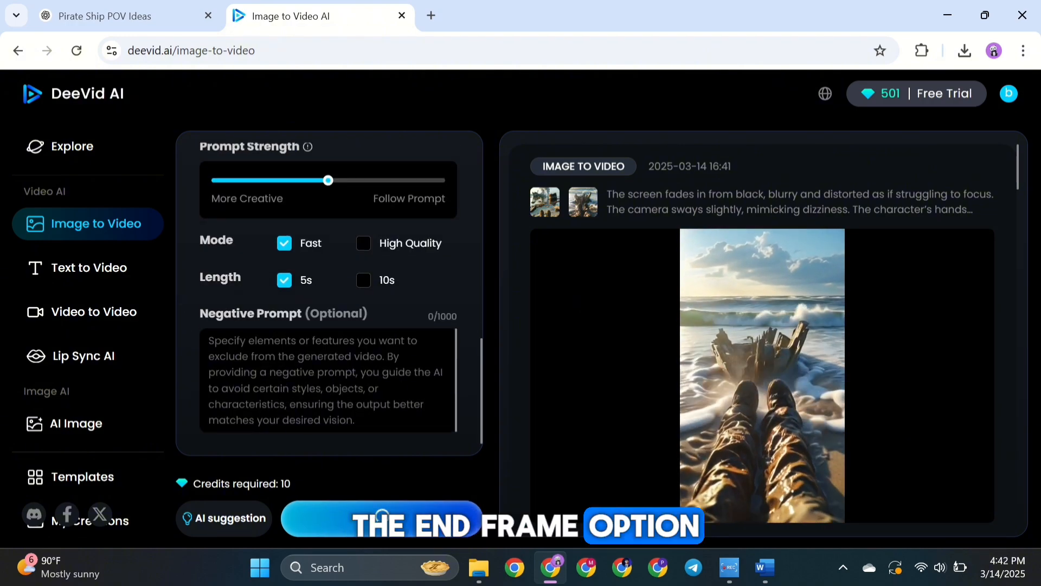
click(380, 519)
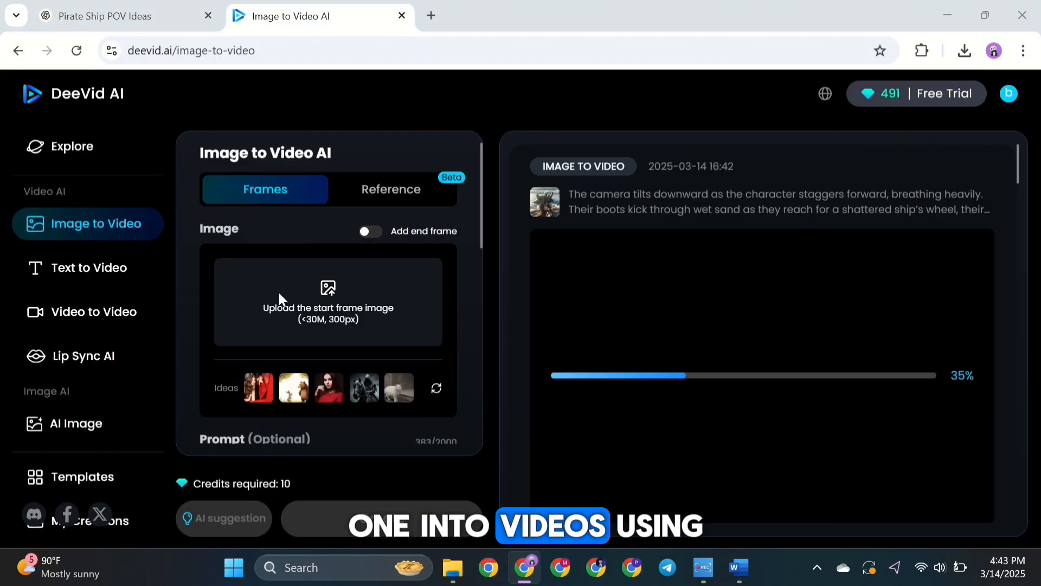
Step: Review the generated videos of all the scenes in the results history
scroll(331, 370, down, 5)
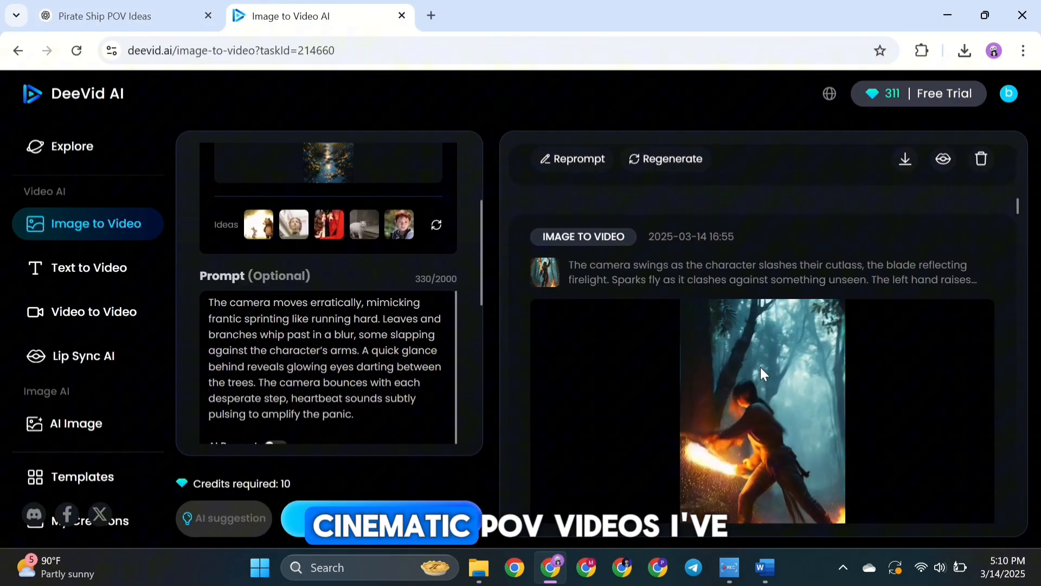
scroll(760, 374, down, 15)
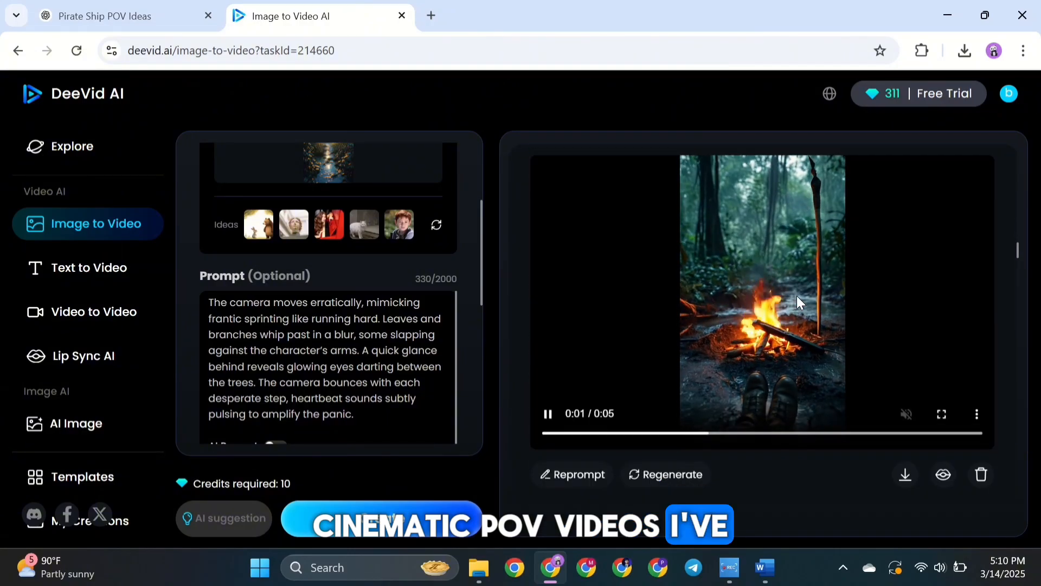
scroll(705, 325, down, 5)
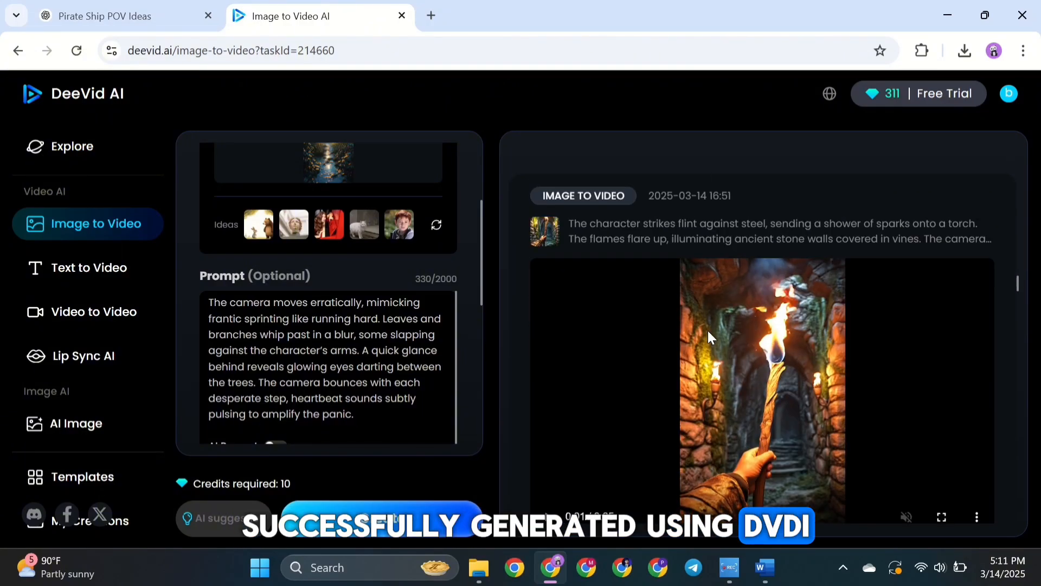
scroll(732, 336, down, 10)
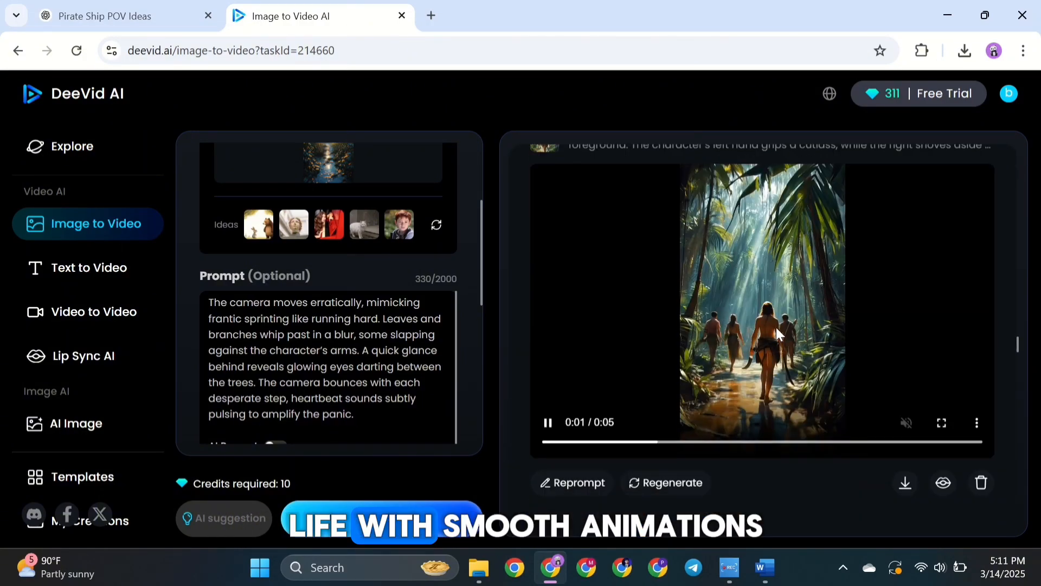
scroll(759, 333, down, 12)
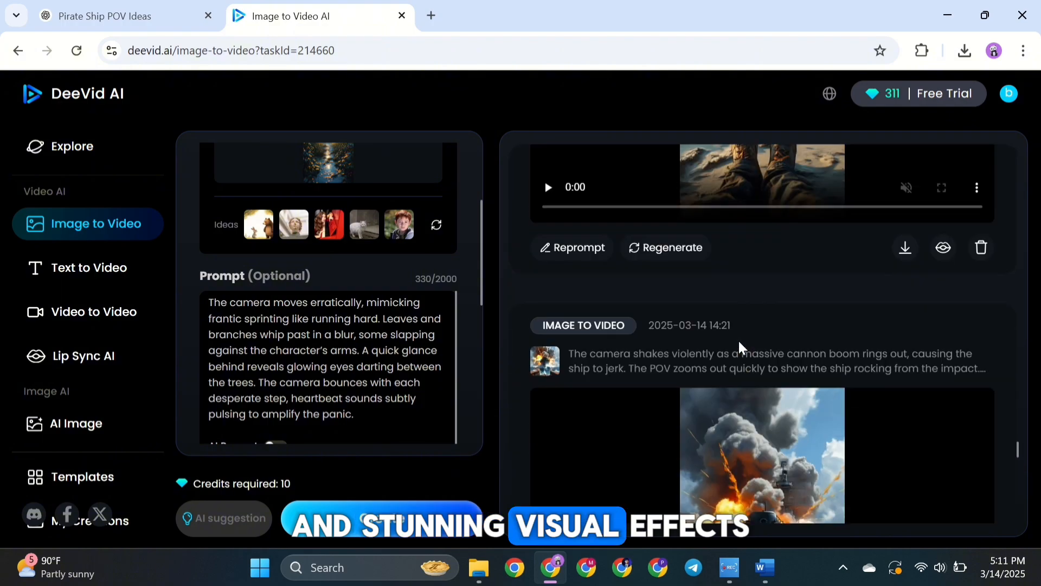
scroll(874, 266, up, 2)
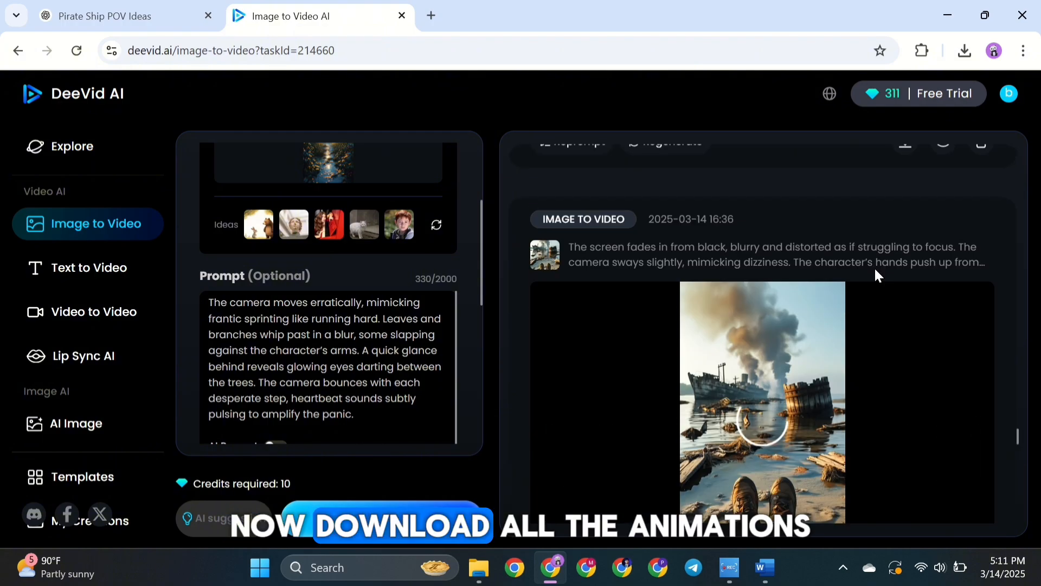
scroll(889, 325, down, 4)
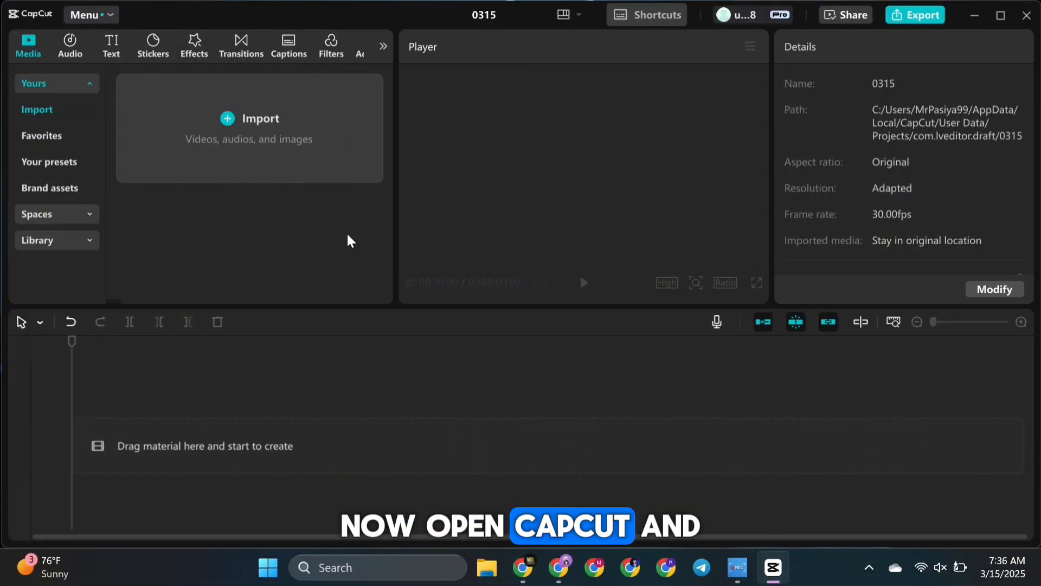
Step: Switch to CapCut, import all 15 downloaded scene videos into project 0315, and place them on the timeline
click(265, 161)
key(ctrl+a)
click(665, 455)
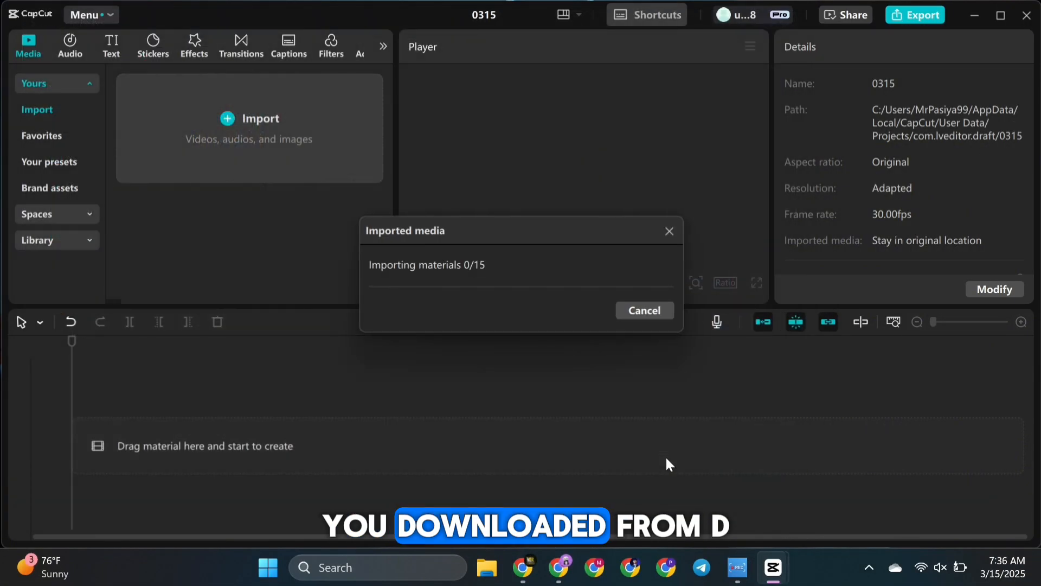
drag(202, 168, 133, 440)
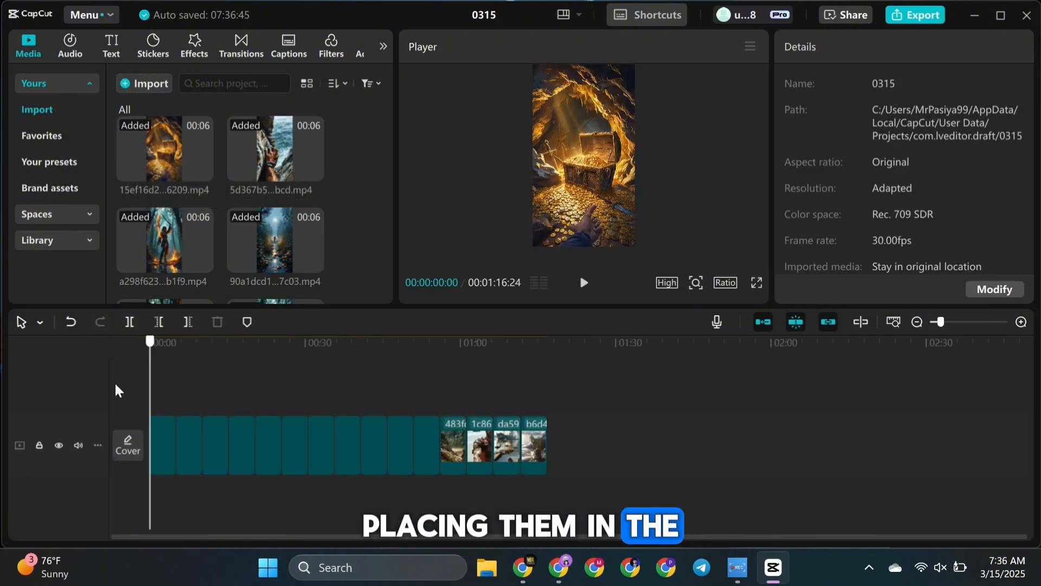
Step: Arrange the timeline clips in story order from the shore to the treasure hoard and shorten the first clip
drag(531, 445, 477, 478)
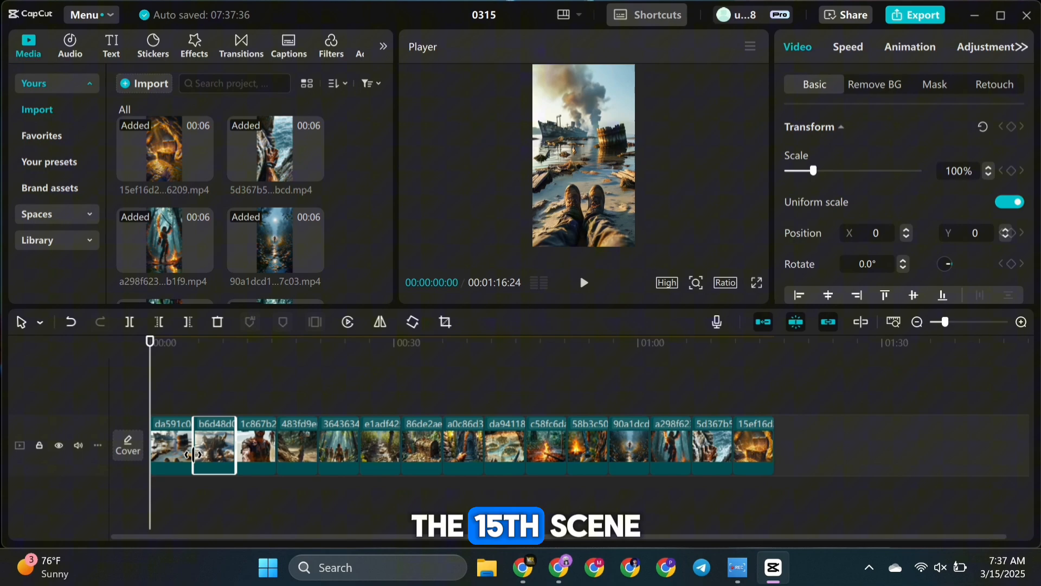
drag(211, 447, 160, 448)
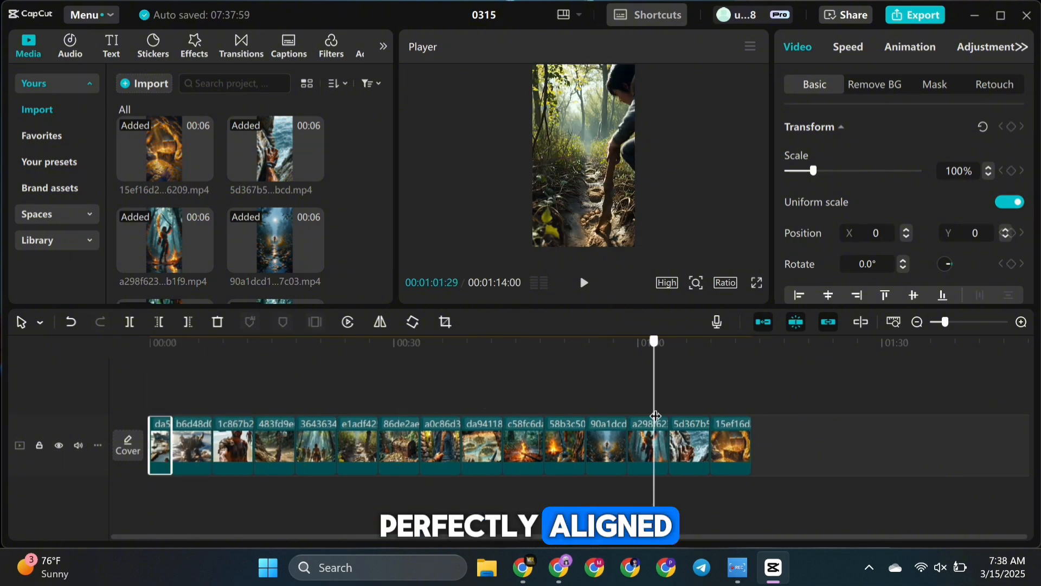
click(127, 355)
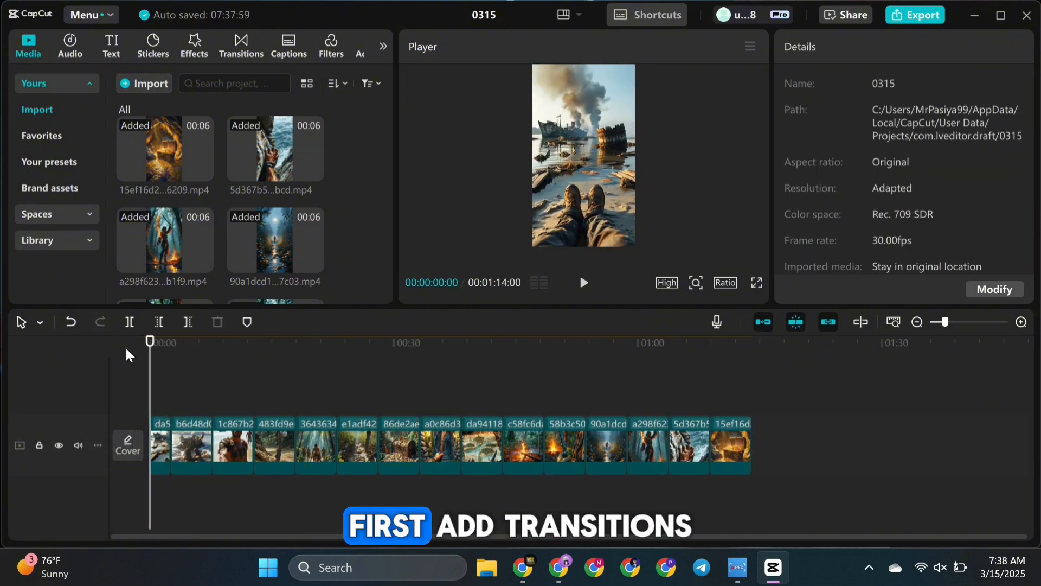
Step: Add the Blink transition from the Trending transitions between all the clips on the timeline
click(241, 49)
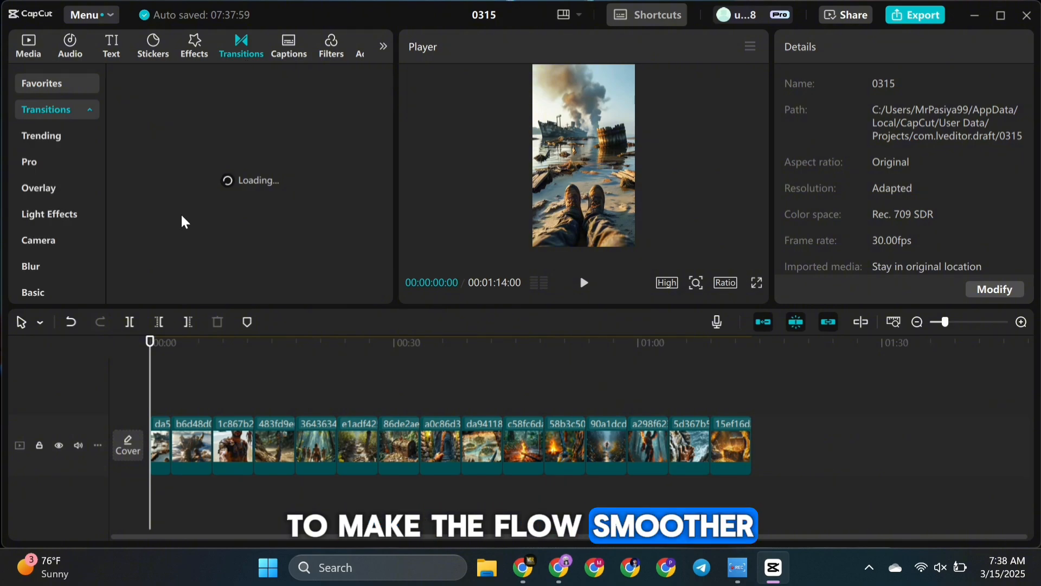
scroll(183, 218, down, 8)
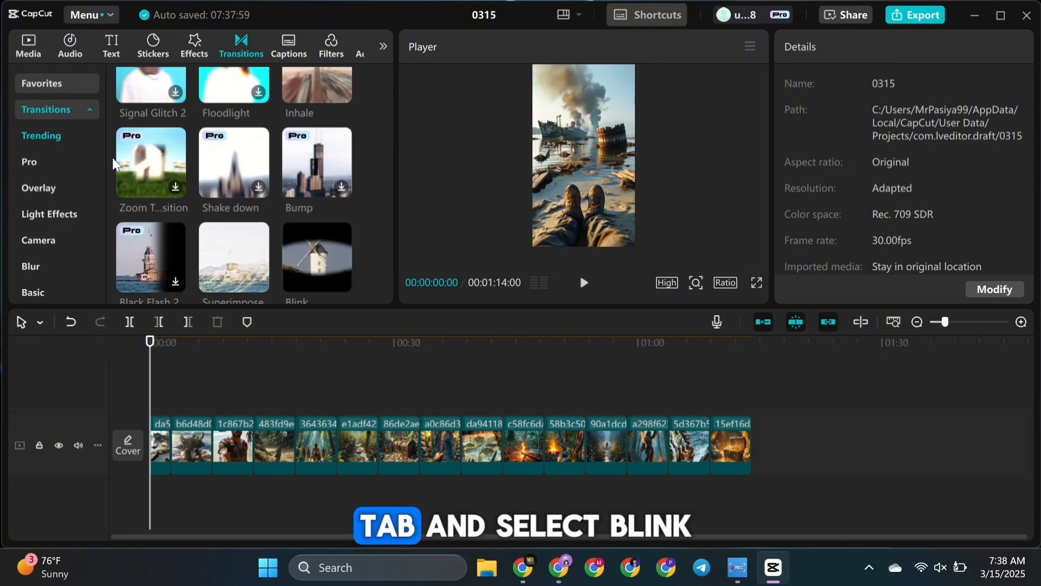
mouse_move(312, 187)
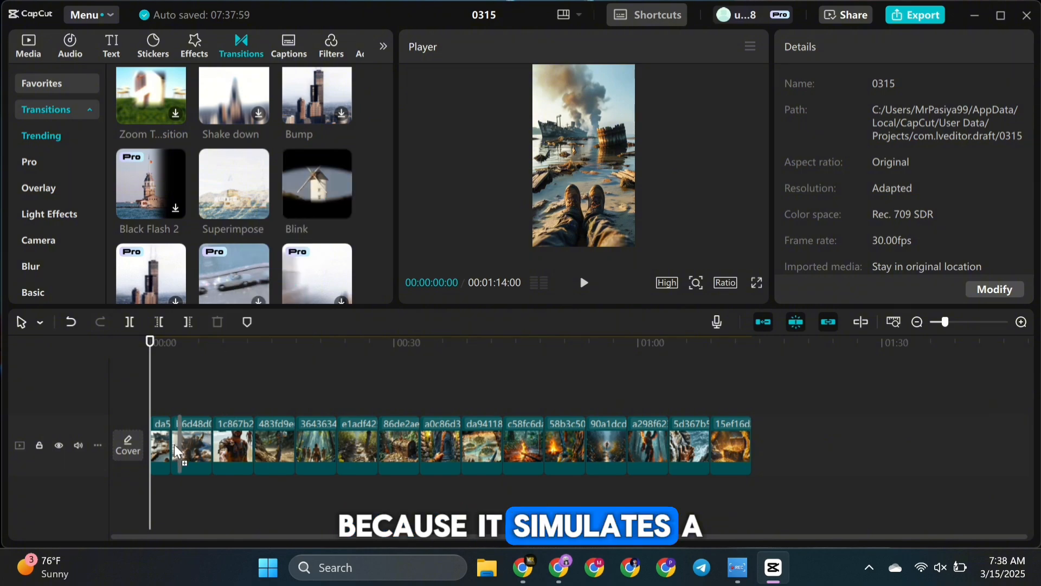
drag(177, 451, 179, 451)
click(618, 330)
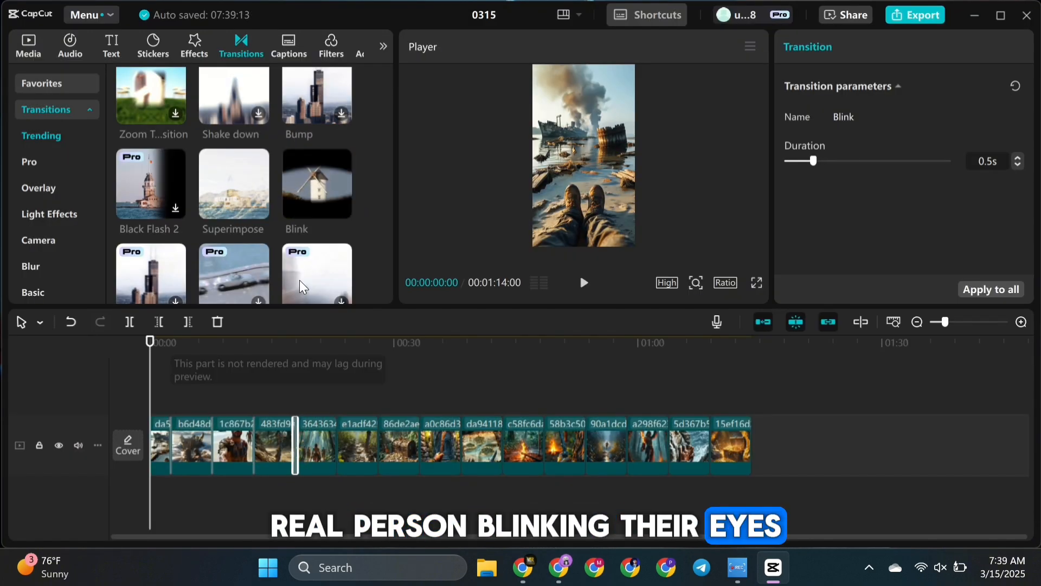
drag(304, 287, 420, 441)
drag(318, 179, 503, 450)
drag(319, 179, 669, 441)
drag(318, 179, 709, 442)
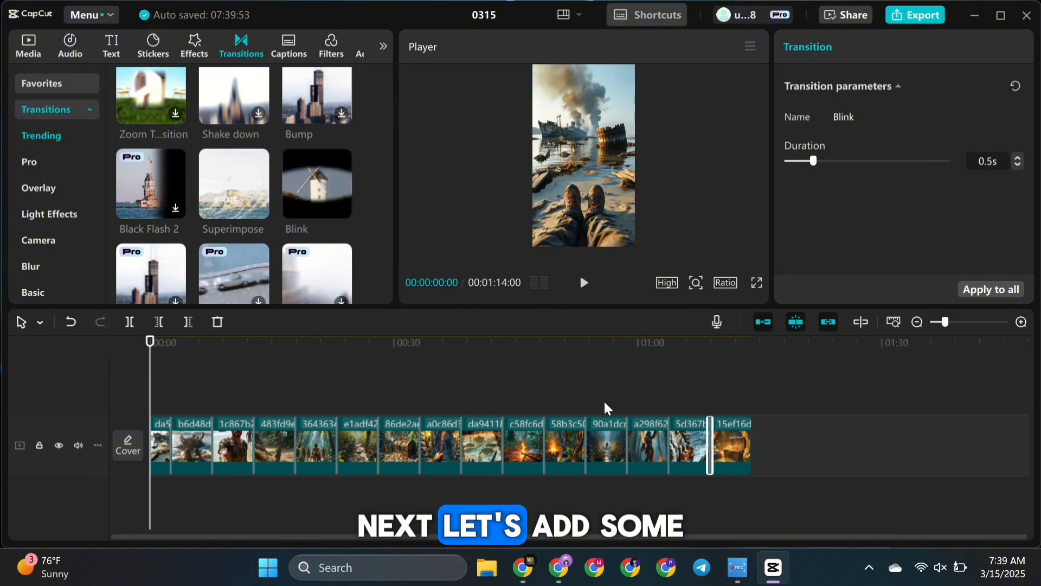
Step: Add the plain white ABC text template from the Basic text templates at the start of the timeline
click(132, 369)
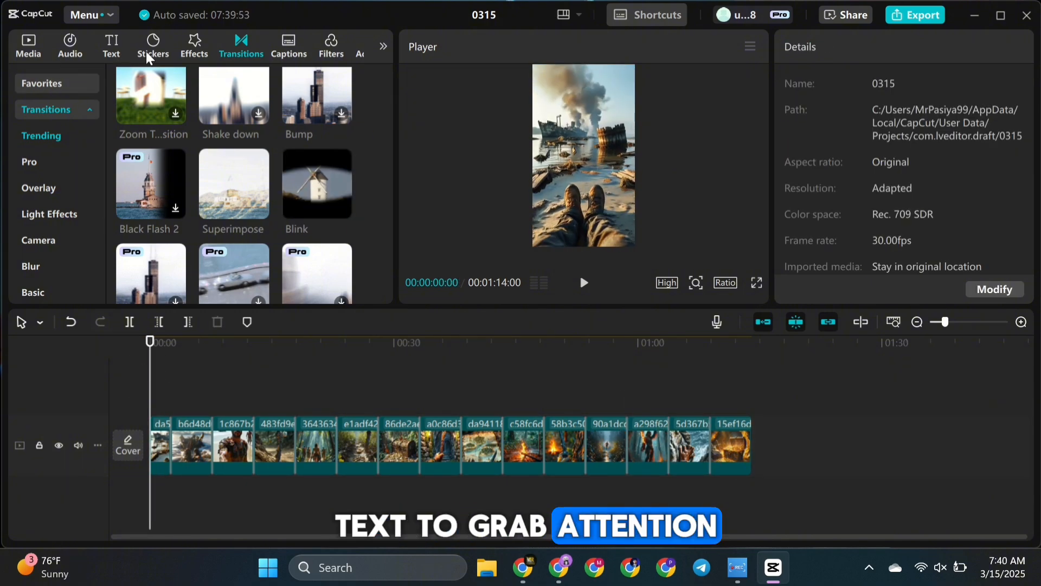
click(113, 54)
click(48, 162)
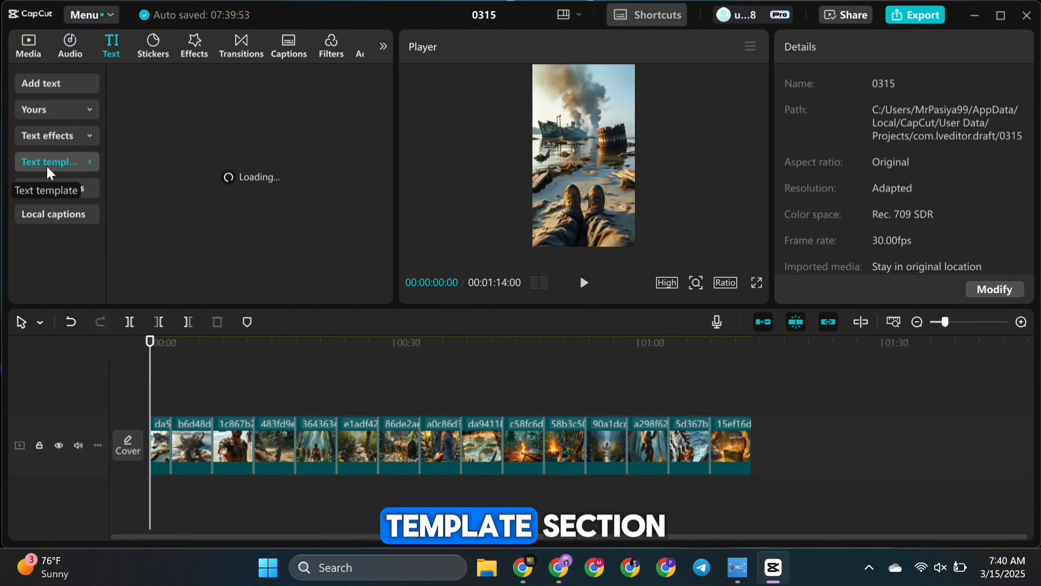
click(33, 213)
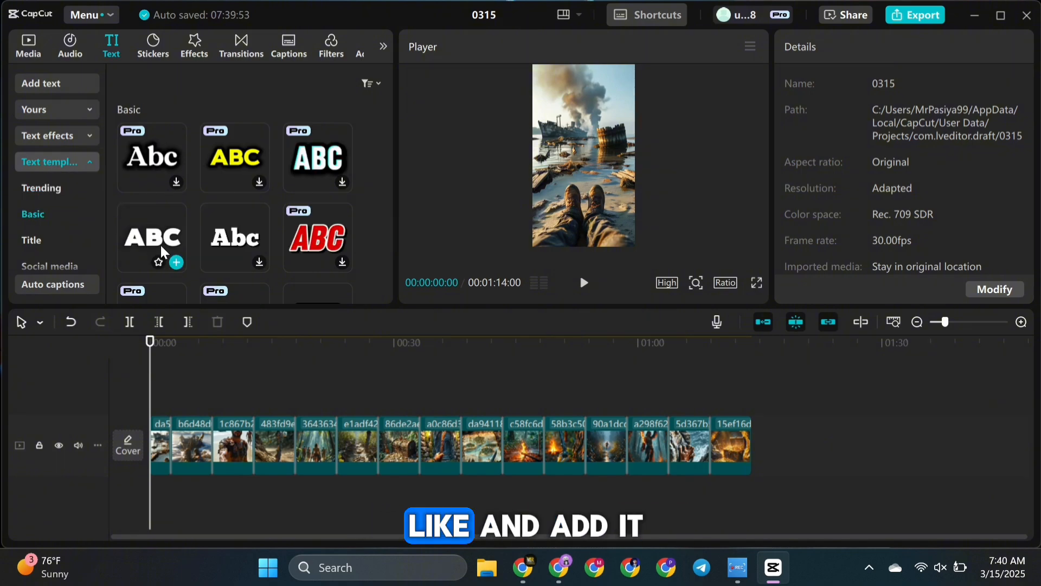
click(176, 263)
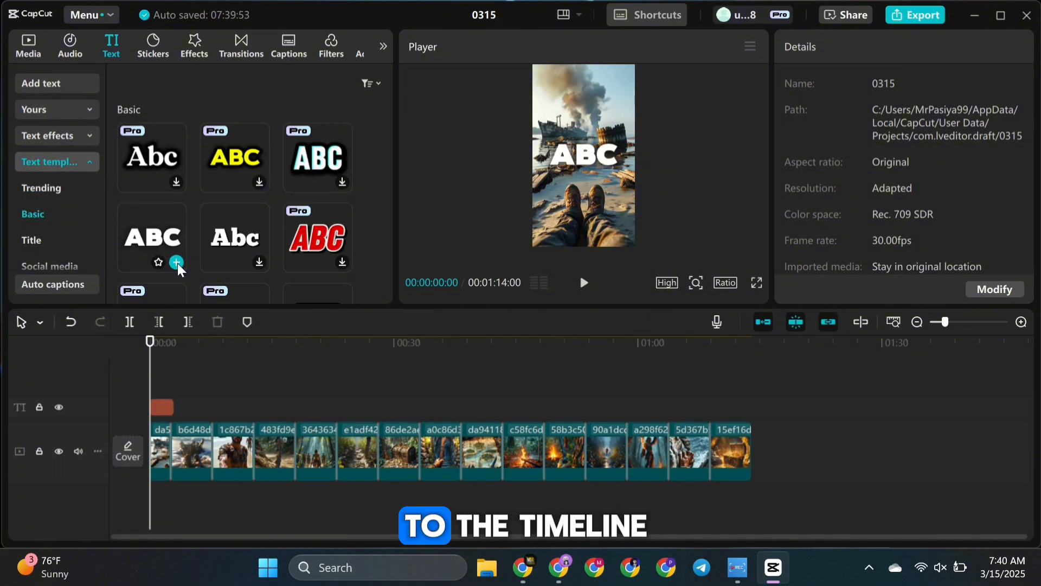
Step: Copy the story title from ChatGPT, set the opening text to "You Surviving on a Deserted Island", and scale it to 24%
click(549, 555)
scroll(359, 357, up, 5)
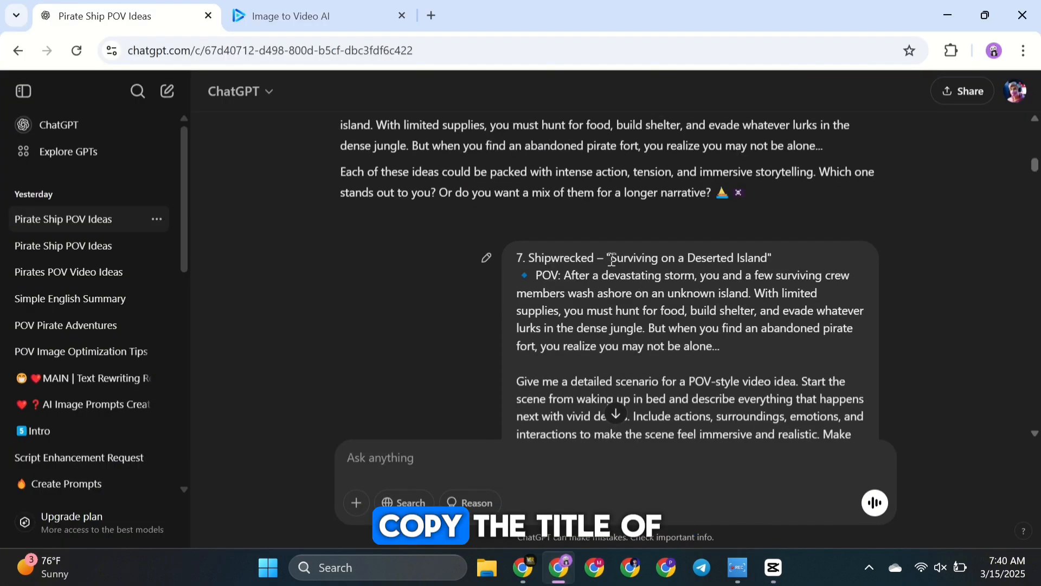
key(alt+Tab)
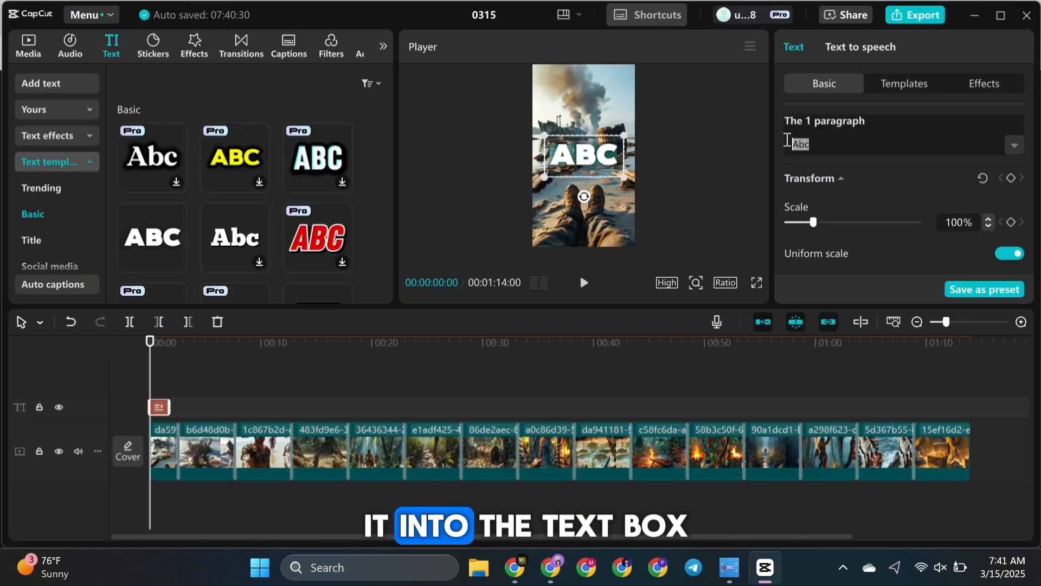
click(857, 147)
key(Return)
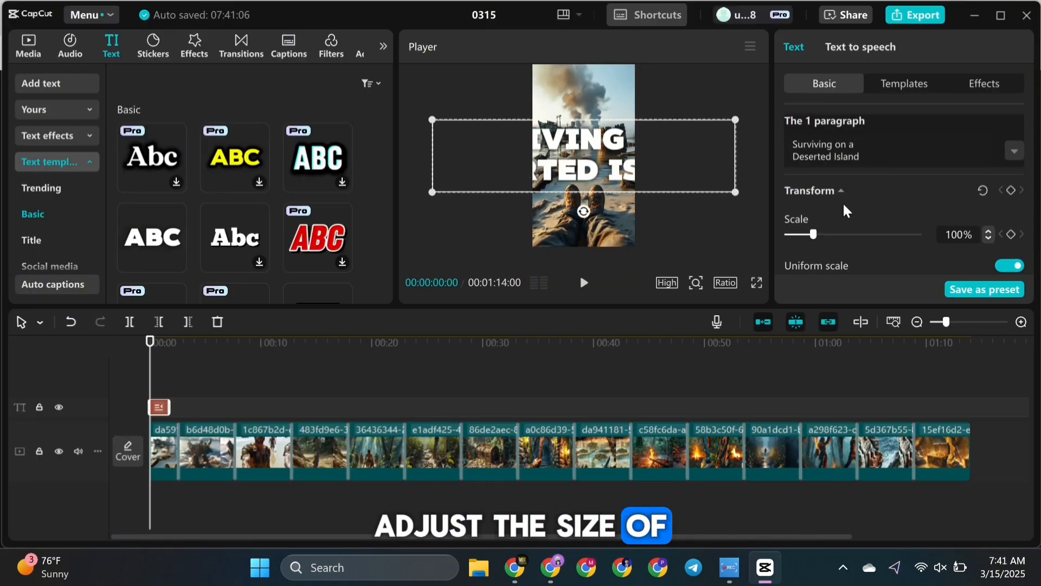
drag(813, 234, 791, 237)
Step: Add the same text template over the second clip with the ChatGPT scene title "Waking Up on the Shore", scaled to 24%
click(181, 341)
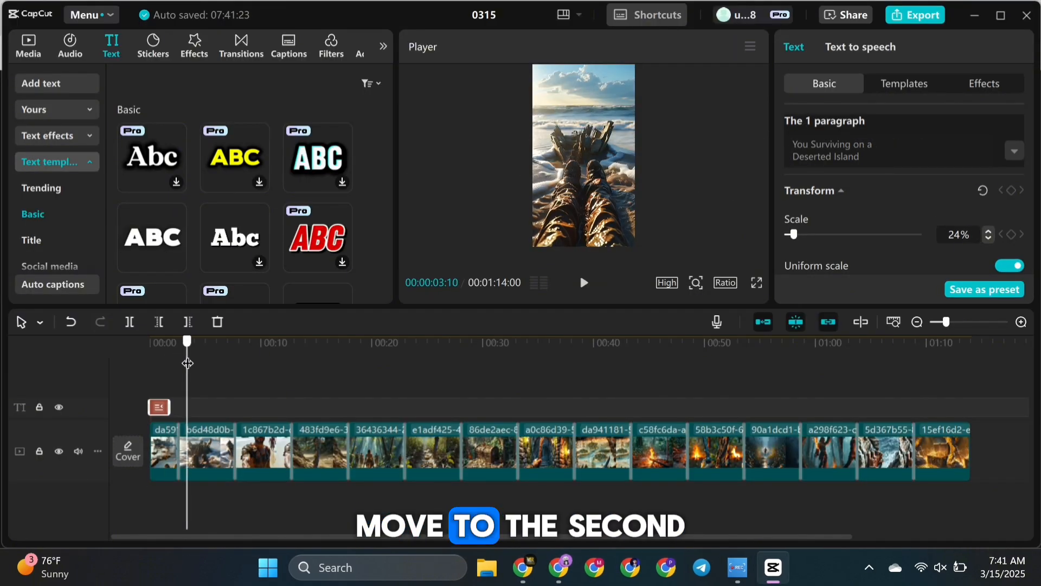
click(176, 261)
key(alt+Tab)
scroll(286, 325, down, 10)
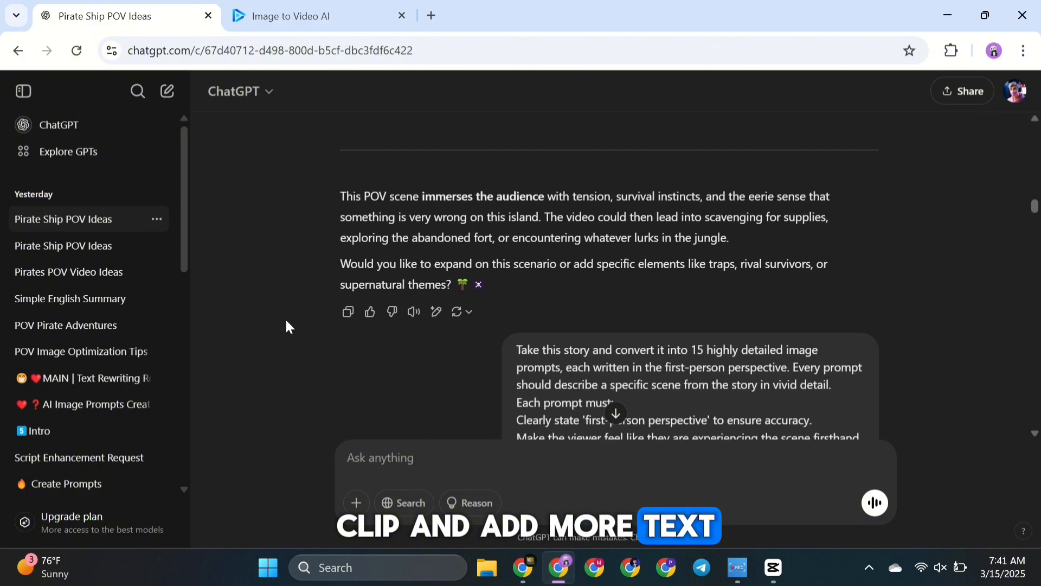
key(ctrl+c)
key(alt+Tab)
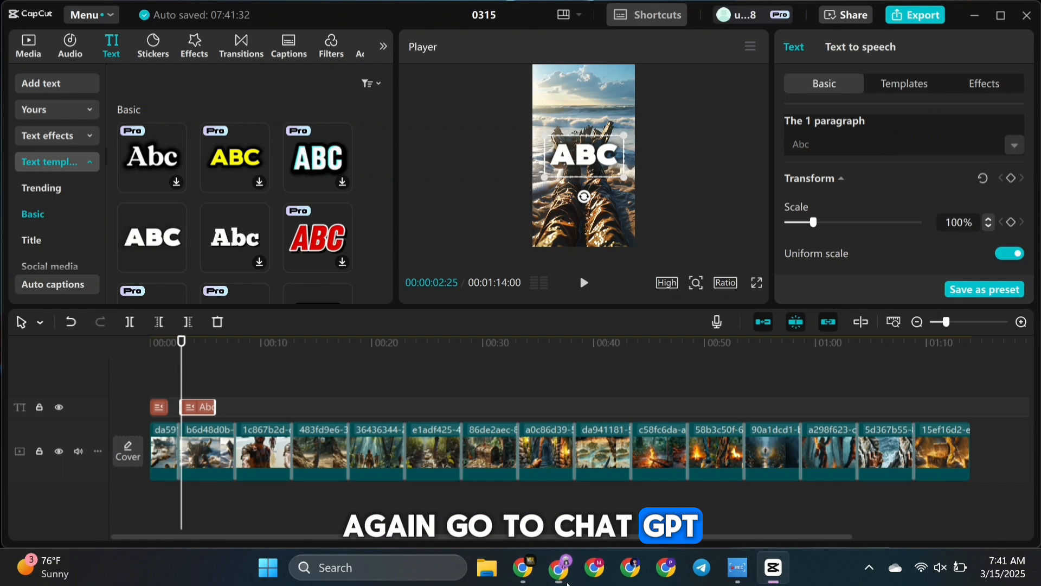
click(825, 142)
key(ctrl+a)
key(ctrl+v)
drag(814, 222, 794, 239)
Step: Copy the scaled "Waking Up on the Shore" caption and paste it at the start of each following clip
key(ctrl+c)
click(238, 343)
key(ctrl+v)
click(296, 344)
key(ctrl+v)
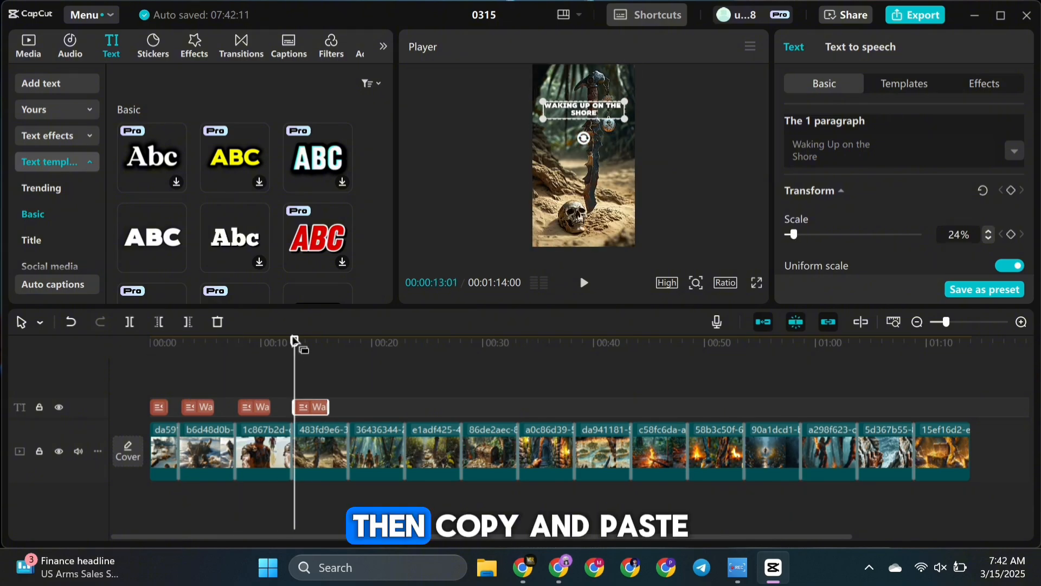
click(351, 343)
key(ctrl+v)
click(407, 344)
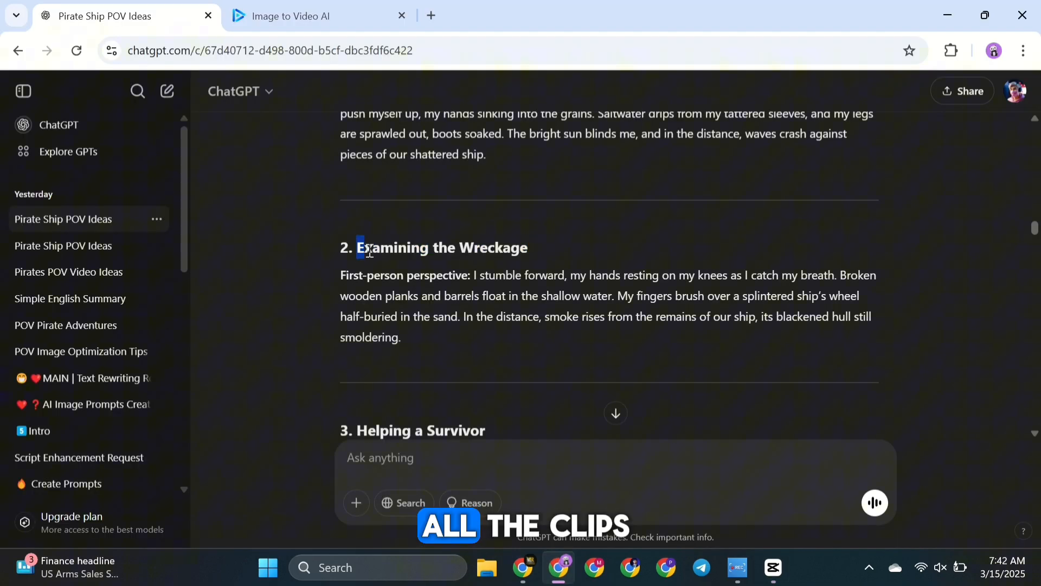
Step: Copy the matching scene titles from ChatGPT, beginning with "Examining the Wreckage", for the duplicated captions
drag(359, 247, 529, 165)
scroll(445, 238, down, 10)
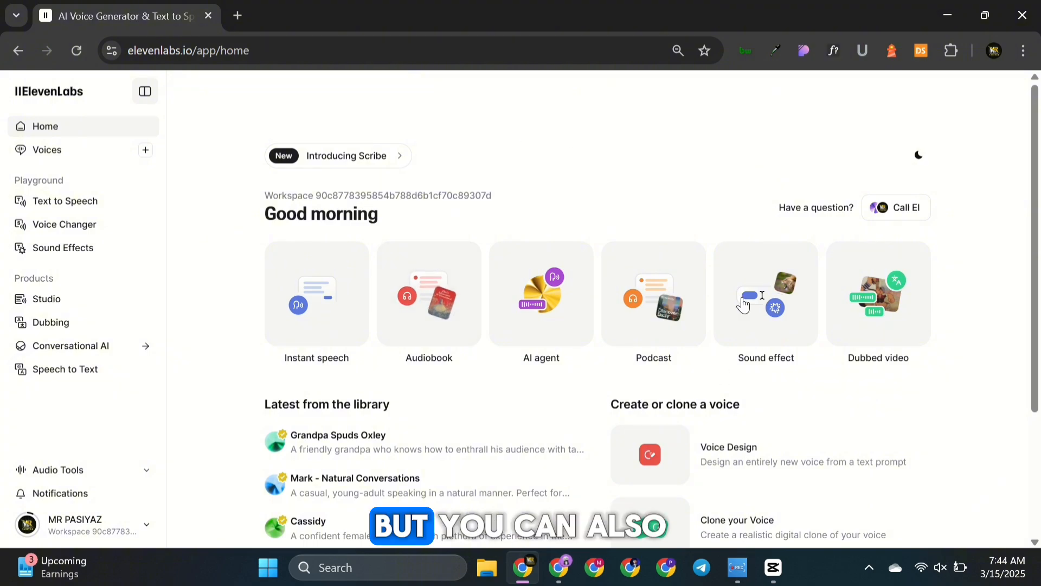
Step: In ElevenLabs Sound Effects, enter the first-person description of the sunlit beach scene copied from ChatGPT as the prompt
click(66, 250)
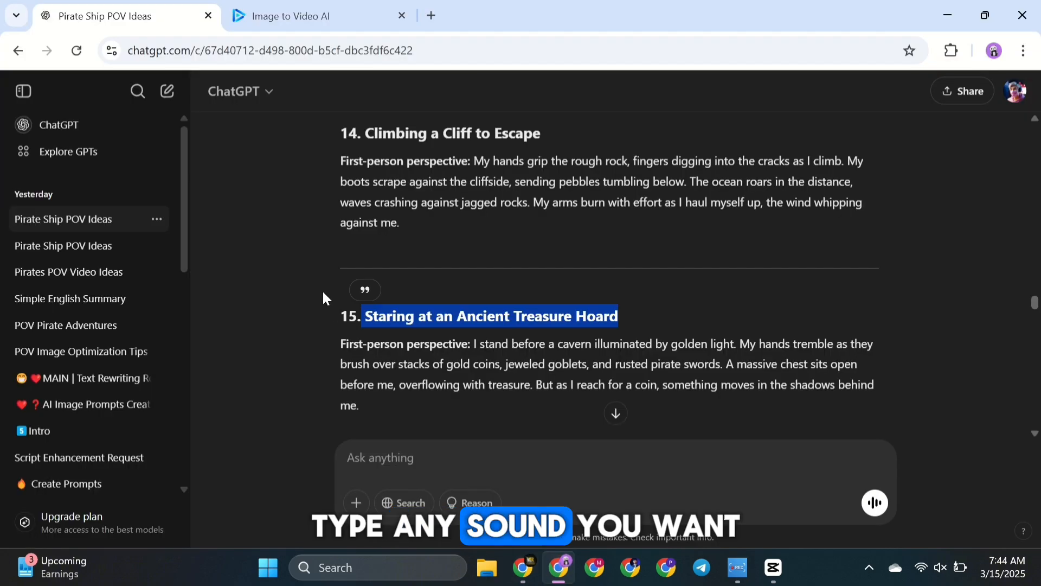
scroll(322, 288, up, 15)
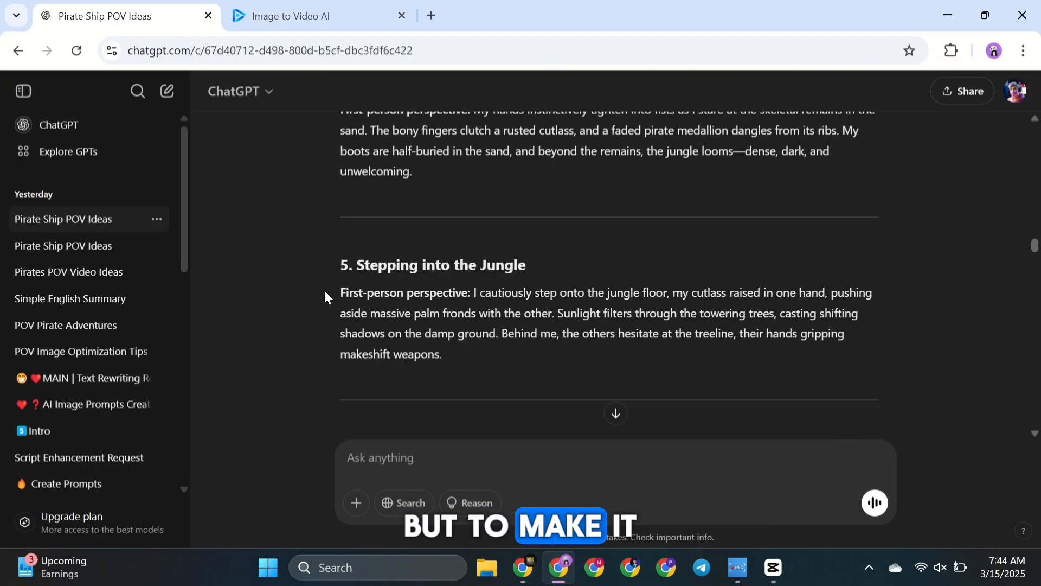
scroll(323, 288, up, 10)
drag(474, 256, 499, 339)
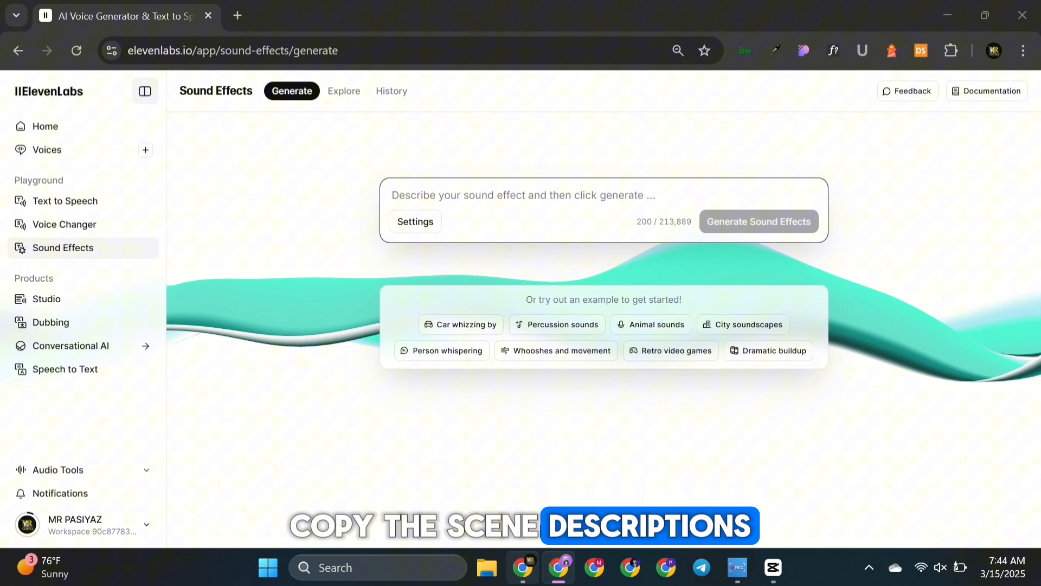
click(488, 194)
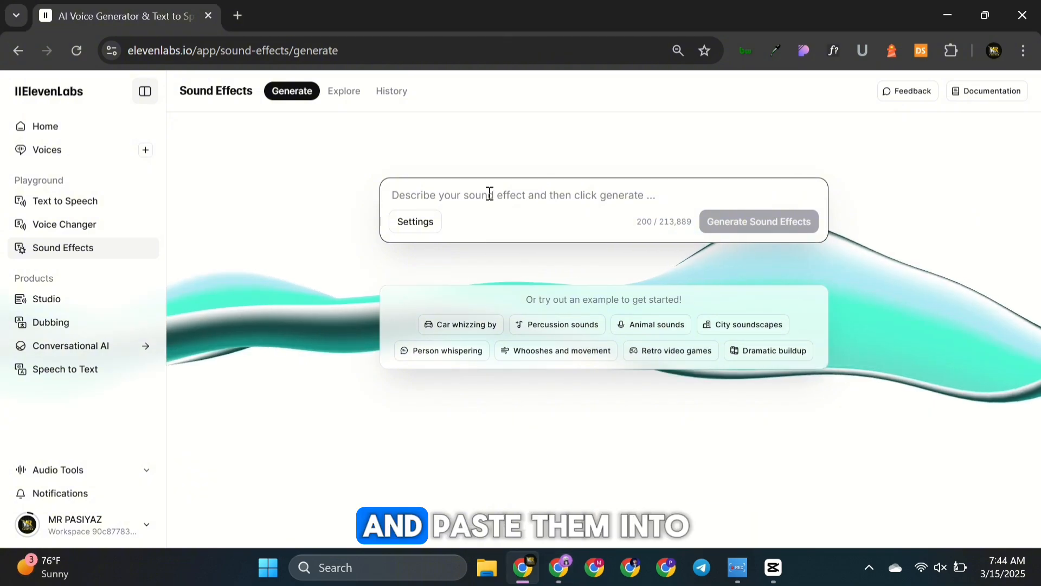
key(ctrl+v)
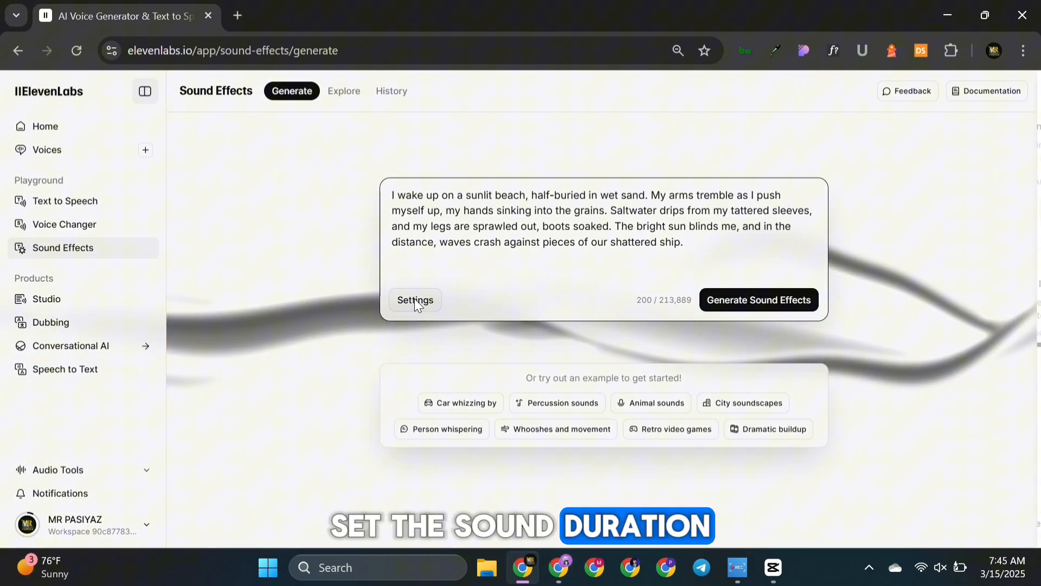
Step: Set the sound duration to 5 seconds, generate the sound effects, and preview the first generation
click(416, 301)
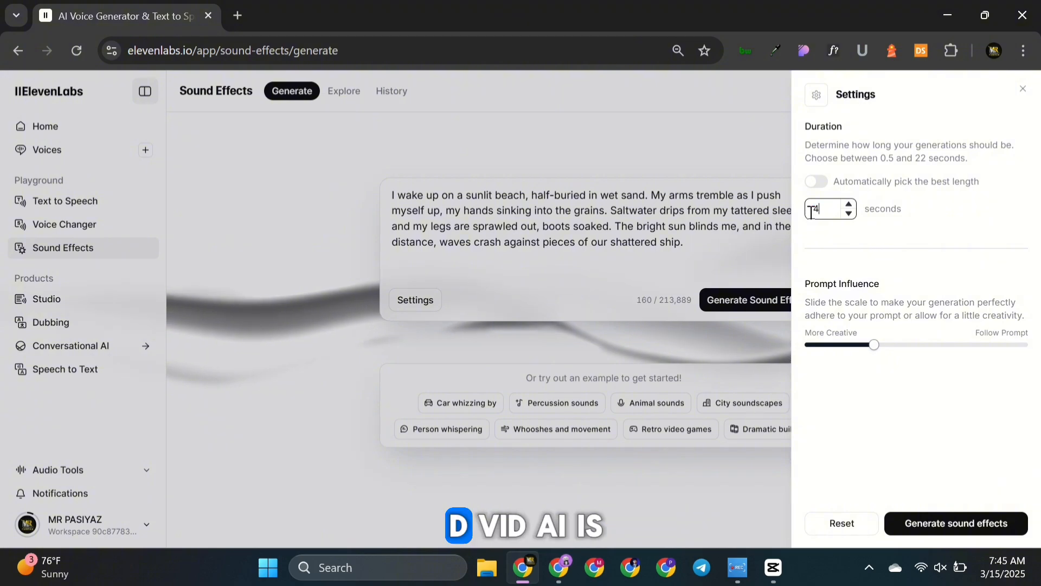
double_click(820, 210)
text(5)
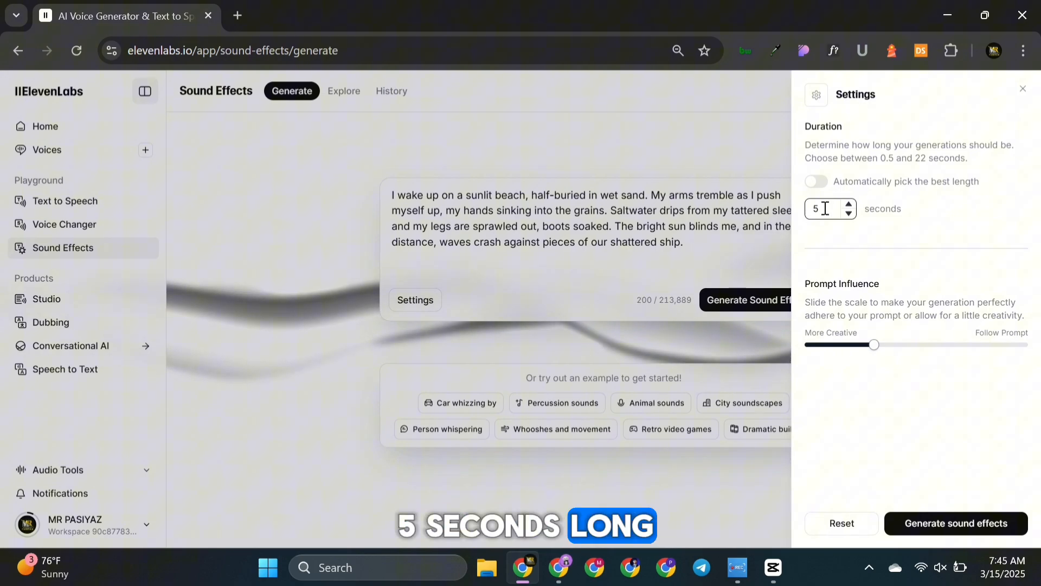
click(716, 342)
click(763, 301)
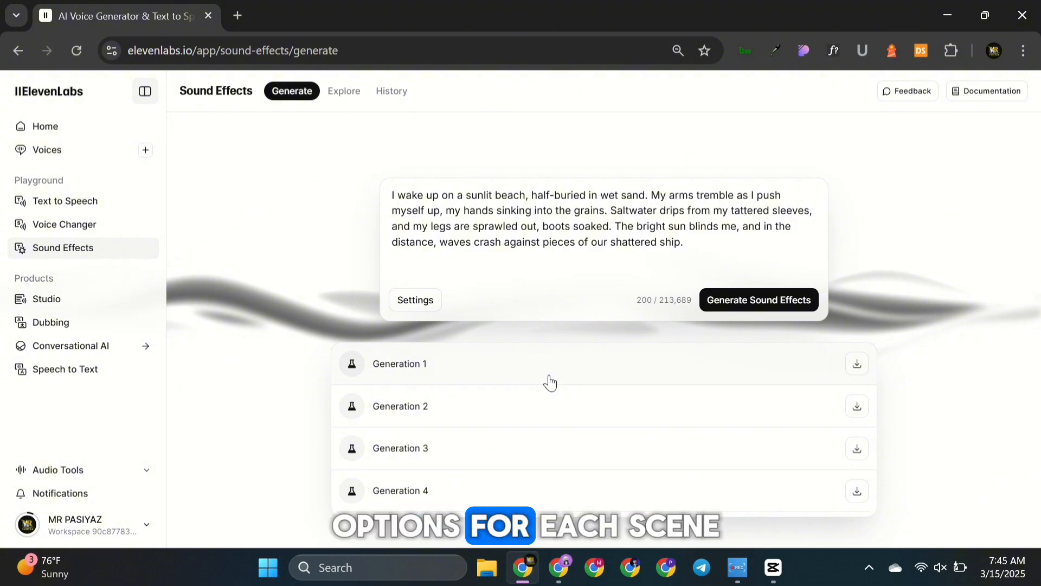
click(550, 380)
Step: Switch to CapCut, import the downloaded beach scene sounds, and stack them on separate audio tracks beneath the start of the video
click(776, 570)
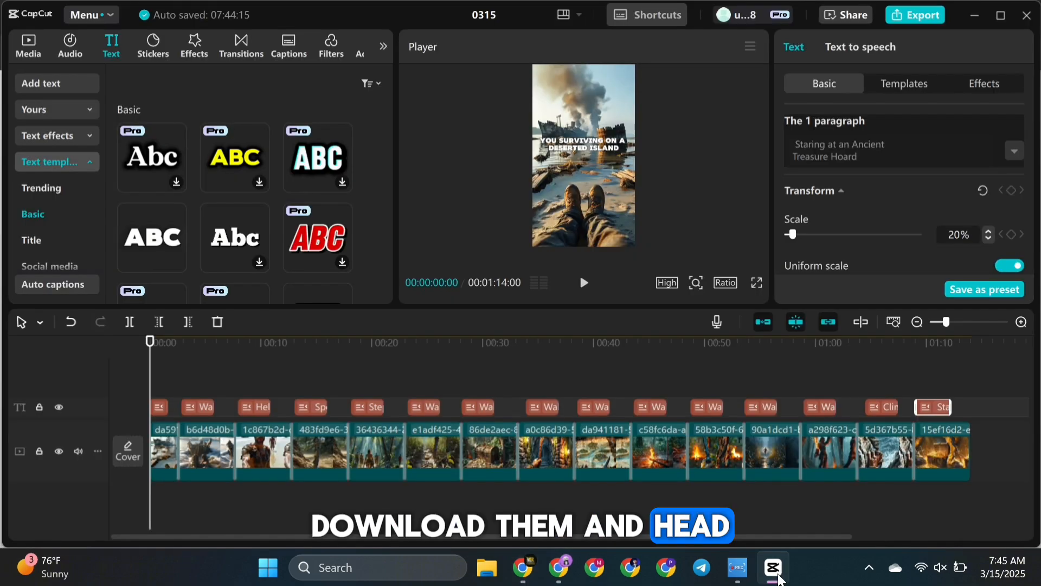
click(28, 48)
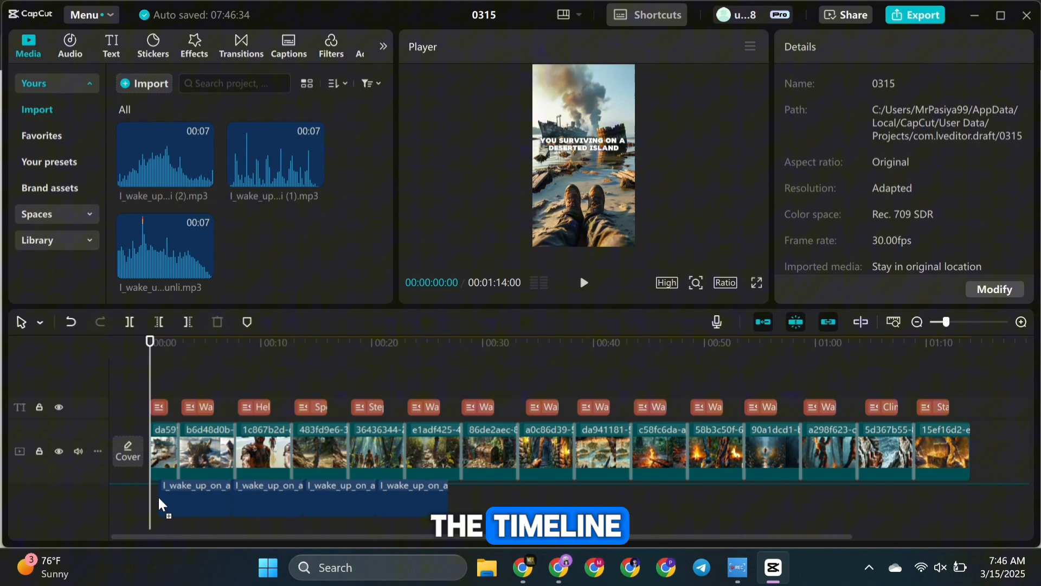
drag(161, 504, 160, 498)
drag(230, 494, 161, 530)
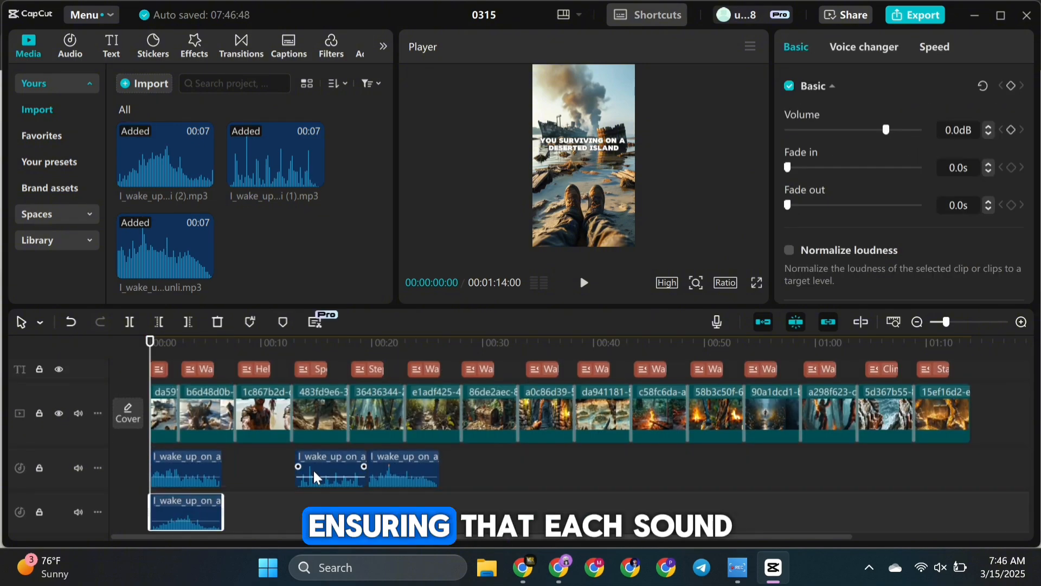
drag(285, 512, 220, 513)
drag(392, 428, 171, 513)
Step: Add the Vignette effect from the Trending video effects, extend it over the whole timeline, and scrub through the video to review it
scroll(195, 453, up, 3)
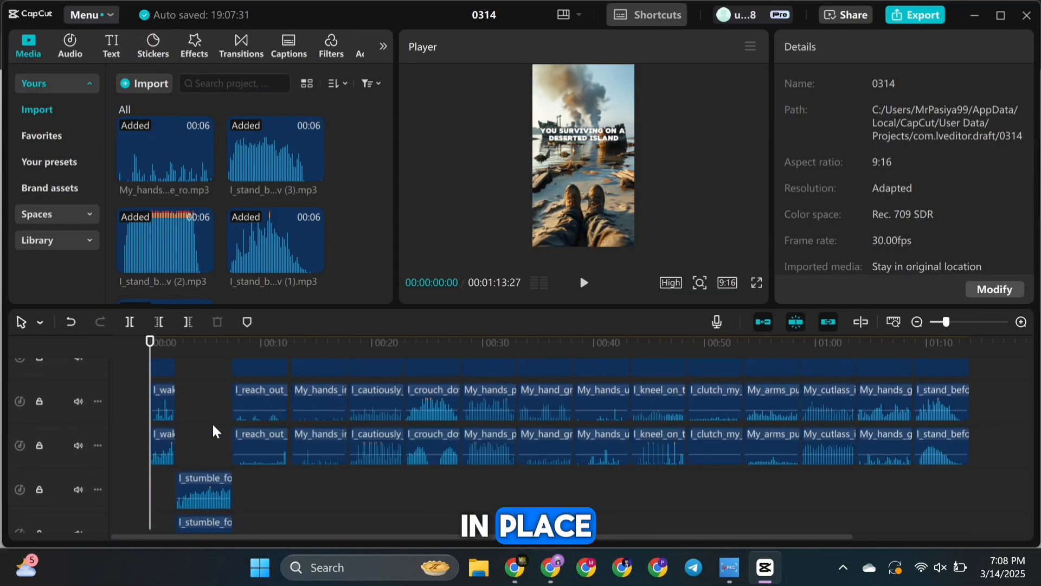
scroll(213, 430, up, 3)
click(202, 53)
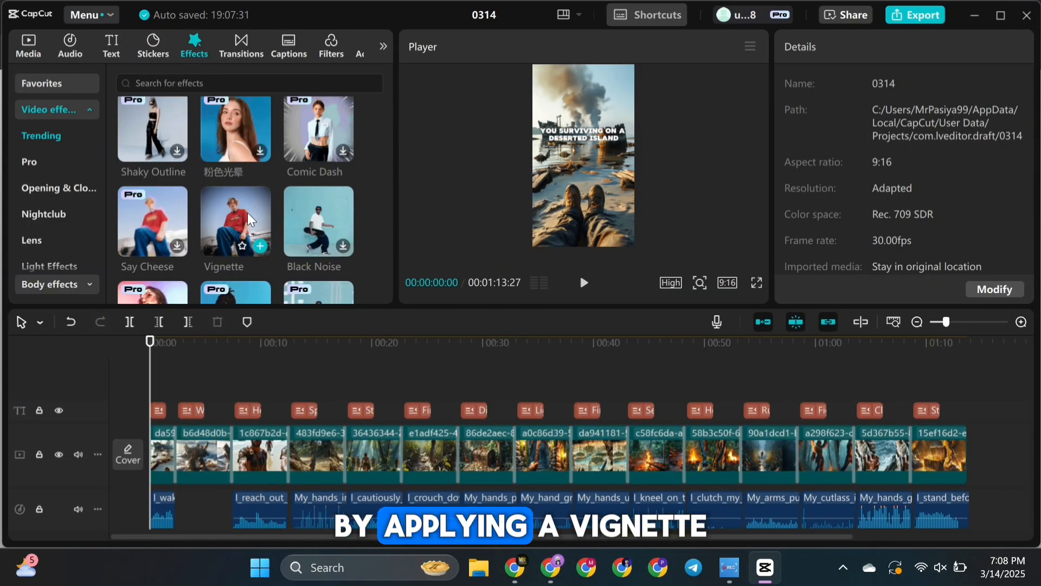
click(260, 245)
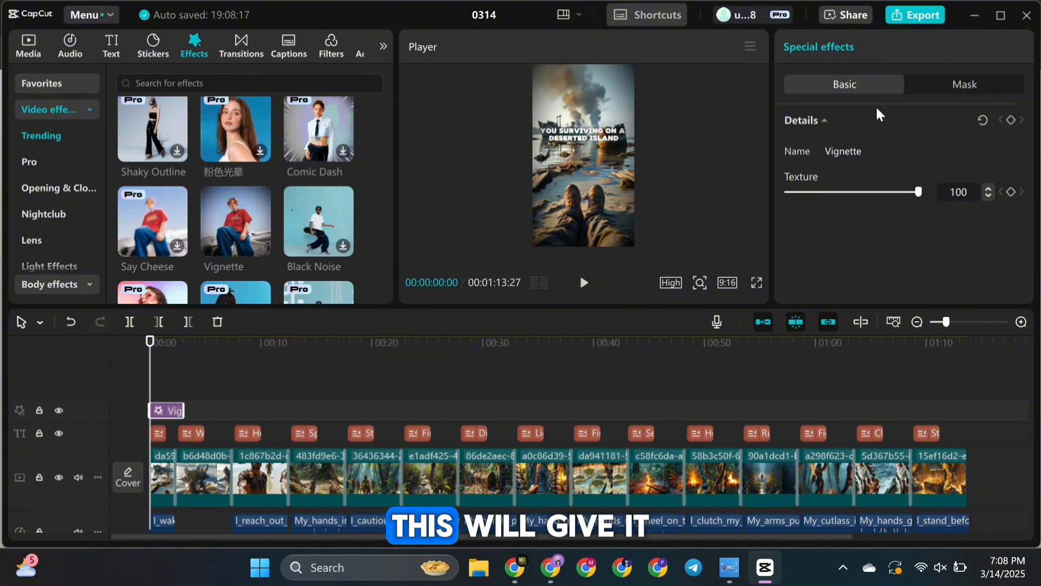
drag(191, 417, 968, 412)
drag(162, 345, 965, 419)
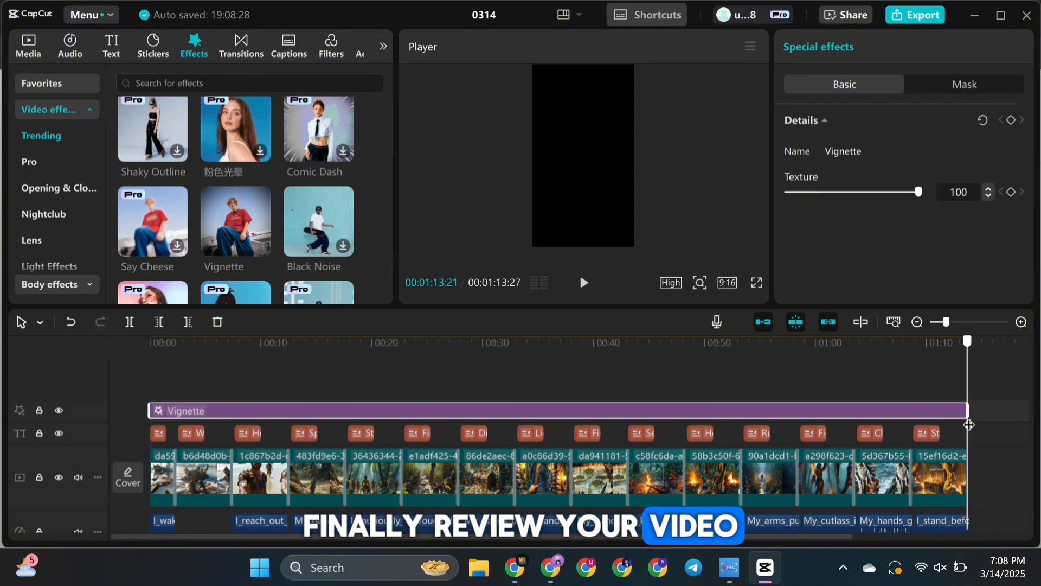
Step: Open the export settings for project 0314 and adjust the video's frame rate
click(918, 16)
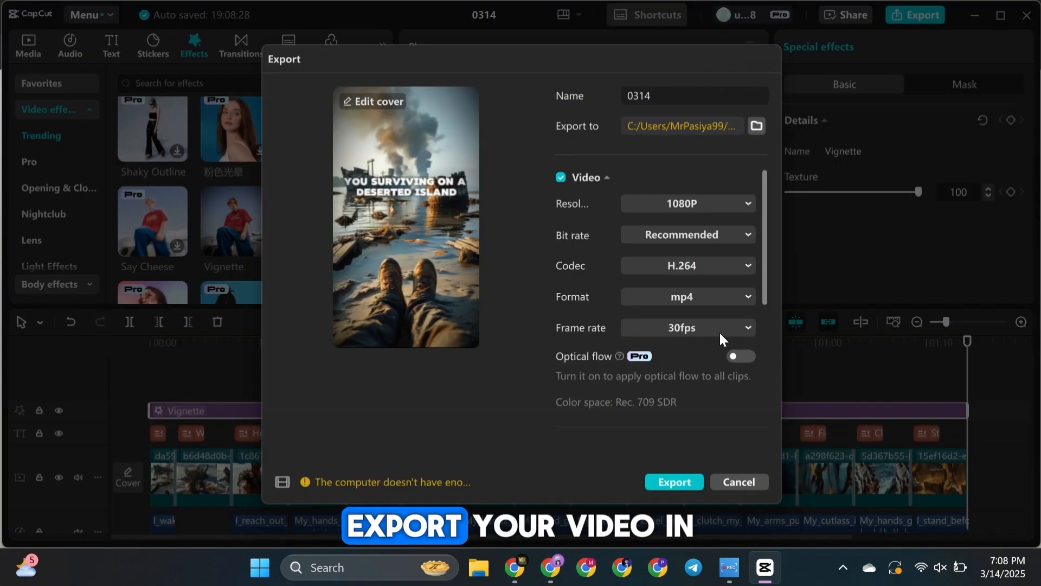
click(720, 321)
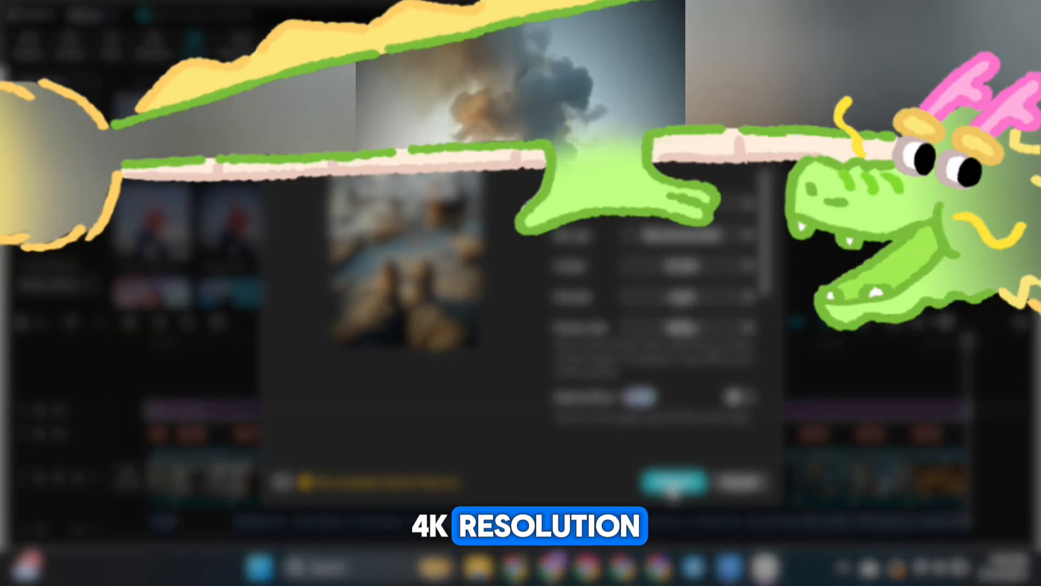